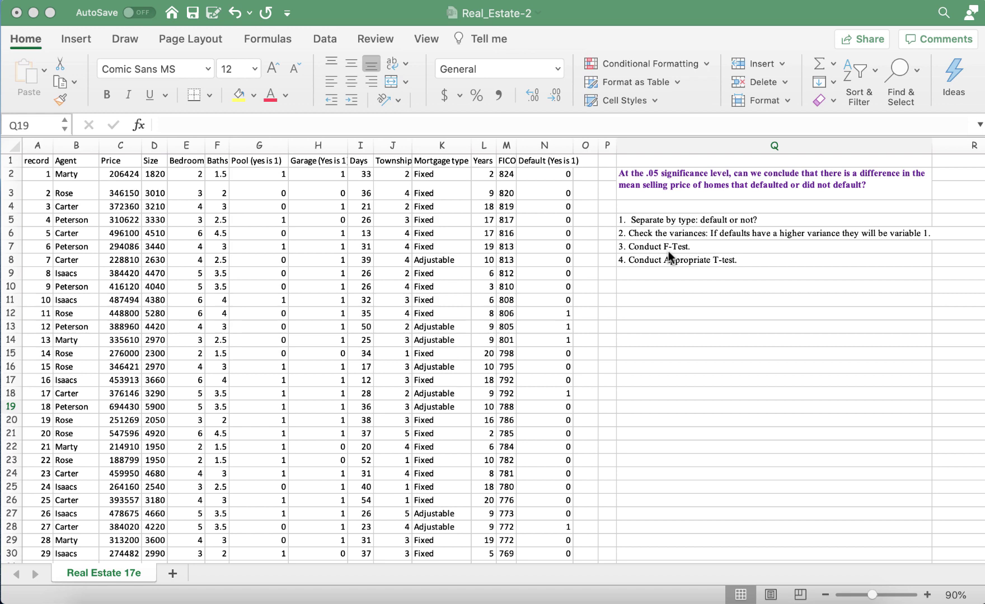
# Review the question text in Q2 and widen the Default column N
pyautogui.doubleClick(715, 173)
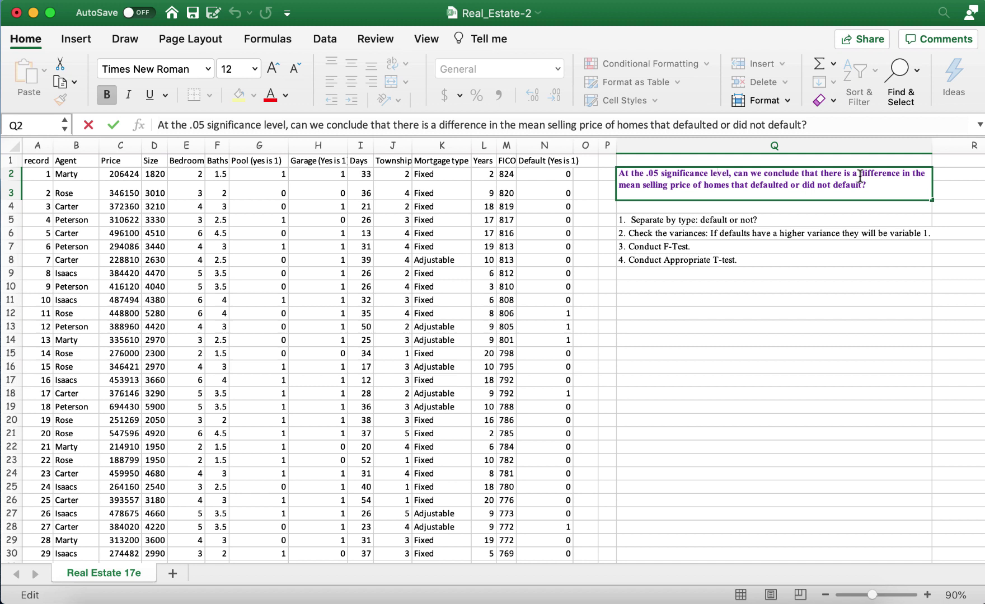
pyautogui.moveTo(859, 176); pyautogui.dragTo(903, 181)
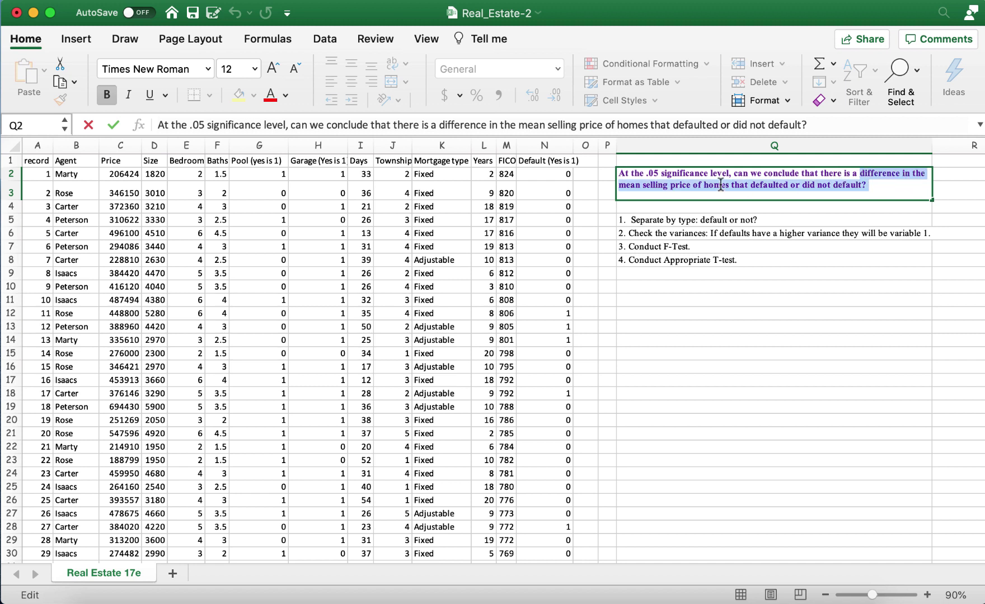
pyautogui.click(544, 147)
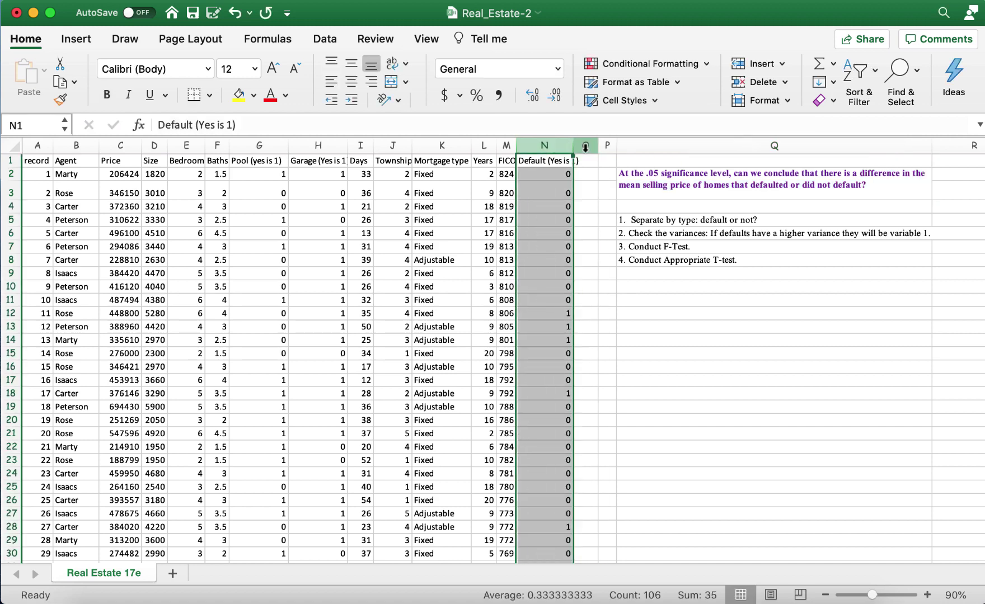
pyautogui.moveTo(572, 147); pyautogui.dragTo(590, 147)
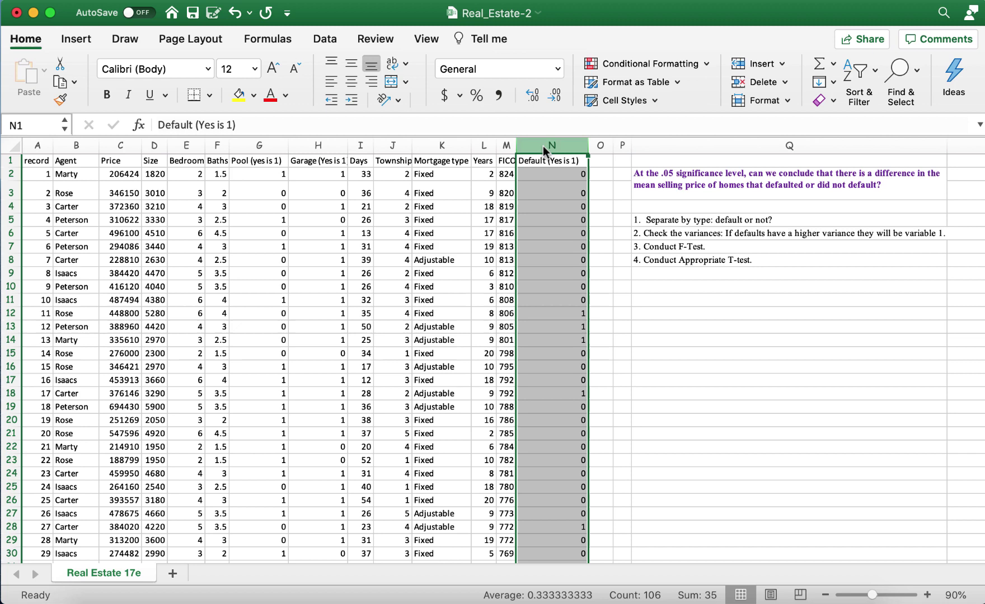
# Sort all rows by Default ascending, expanding the selection, so 0 homes come before 1 homes
pyautogui.click(327, 38)
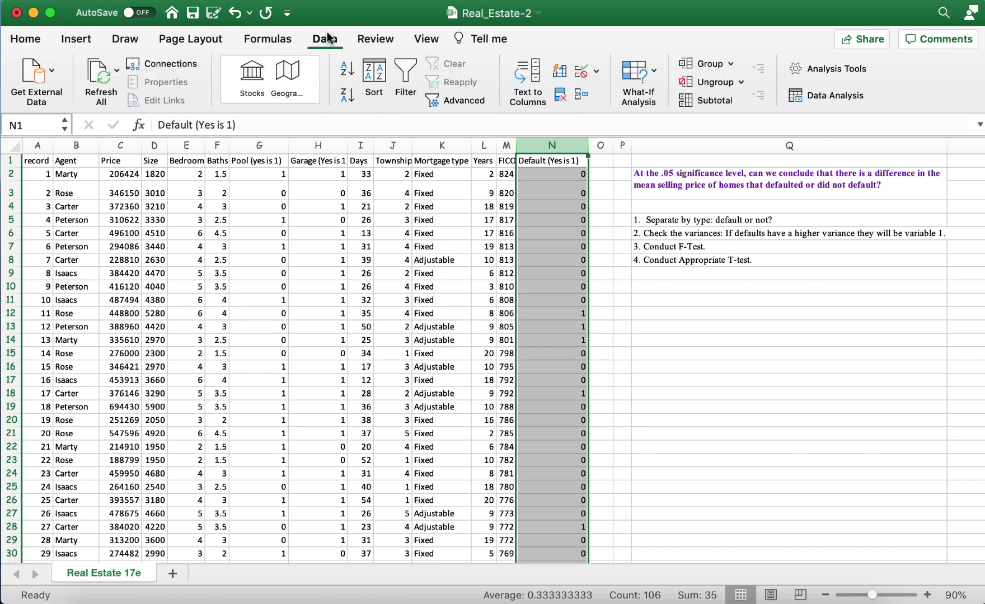
pyautogui.click(347, 68)
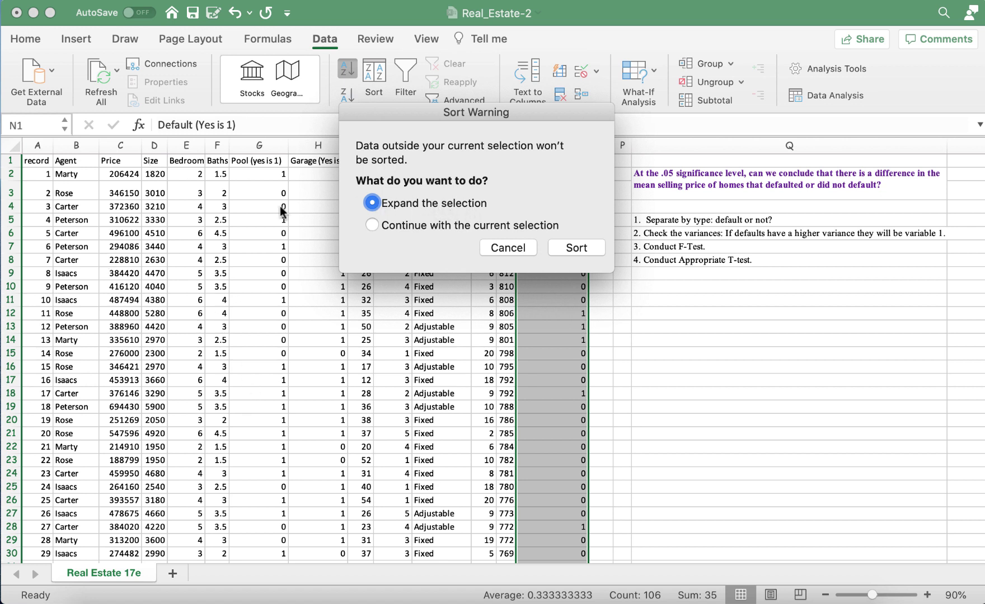
pyautogui.click(573, 246)
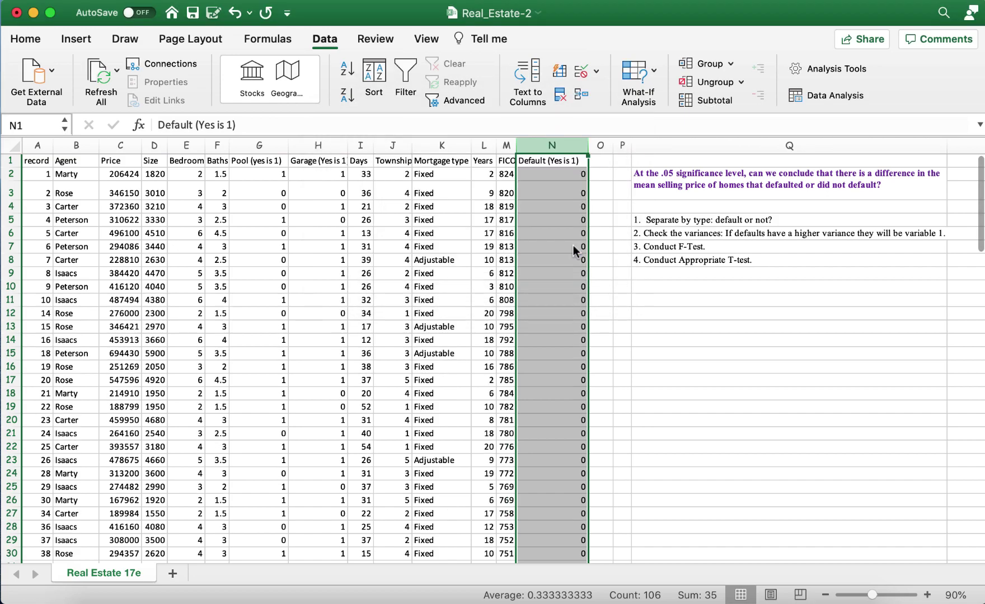
pyautogui.scroll(-9, 474, 370)
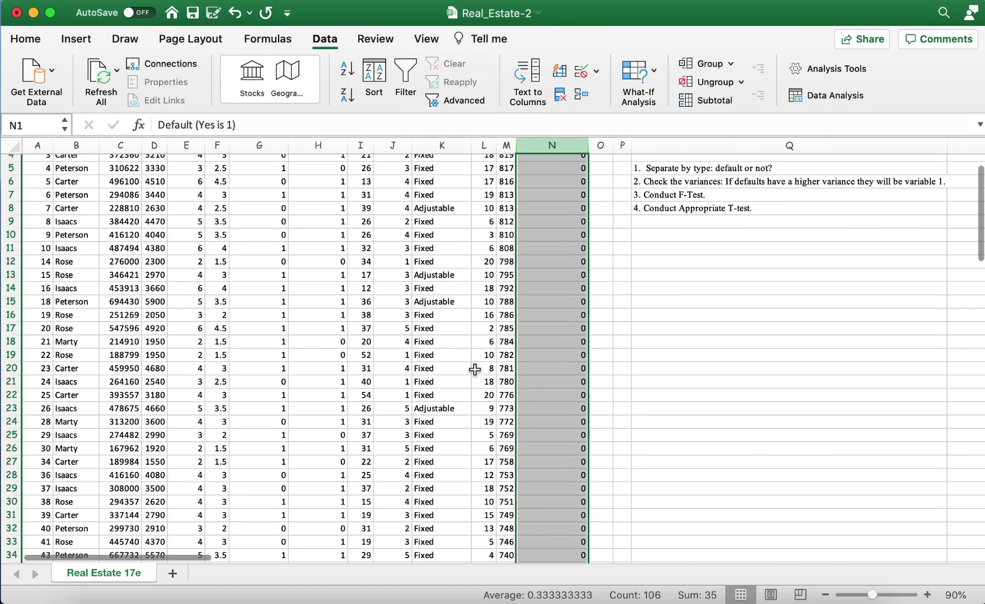
pyautogui.scroll(-15, 474, 370)
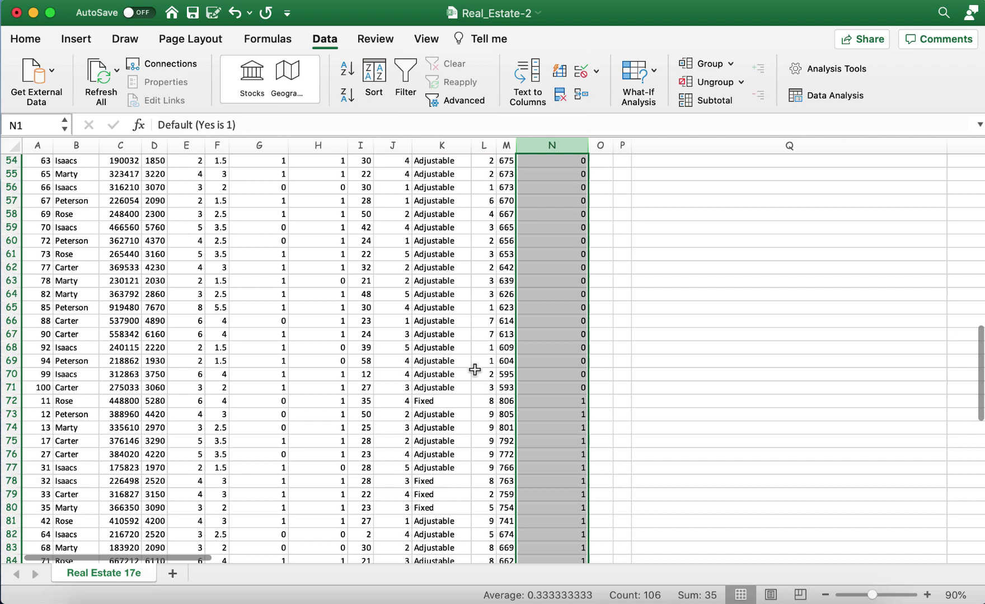
pyautogui.scroll(-6, 474, 370)
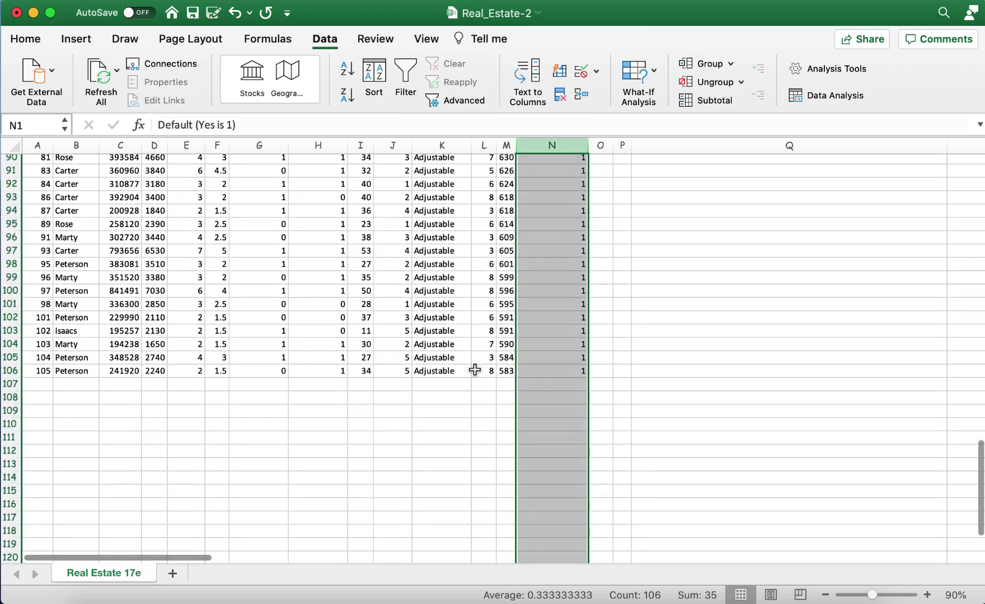
pyautogui.scroll(20, 474, 370)
pyautogui.scroll(3, 475, 370)
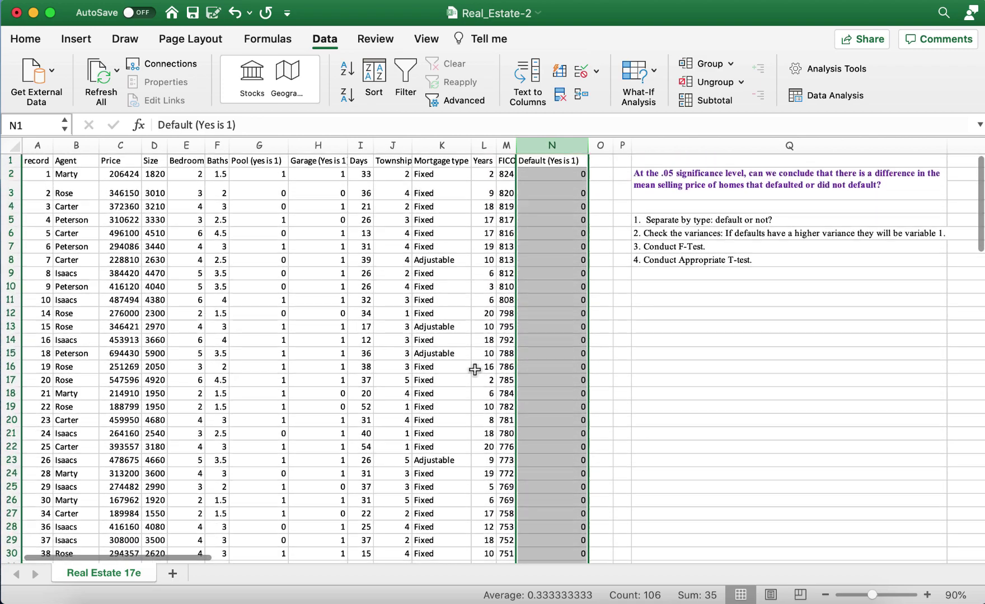
pyautogui.click(331, 196)
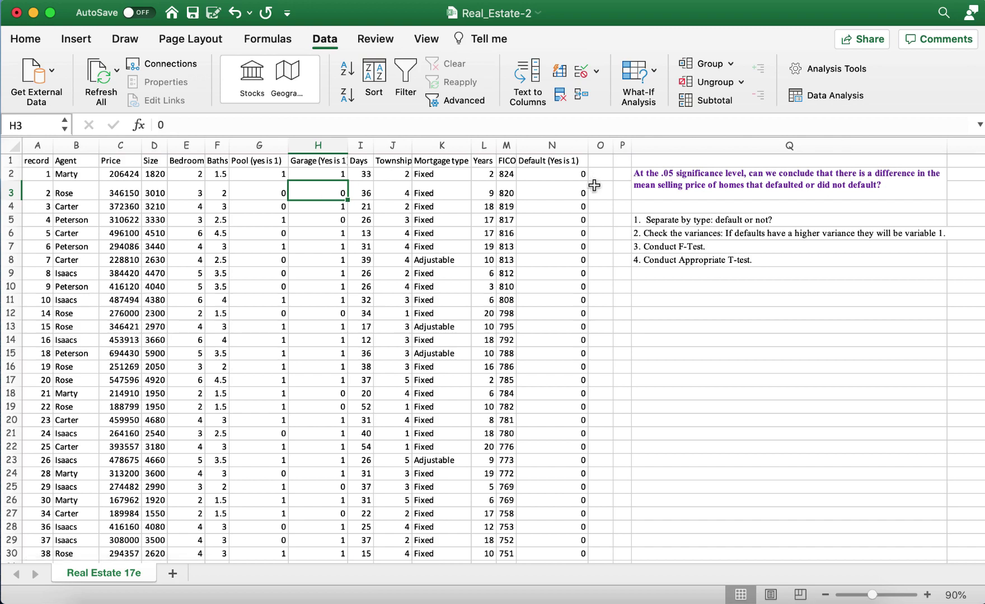
pyautogui.scroll(-20, 520, 421)
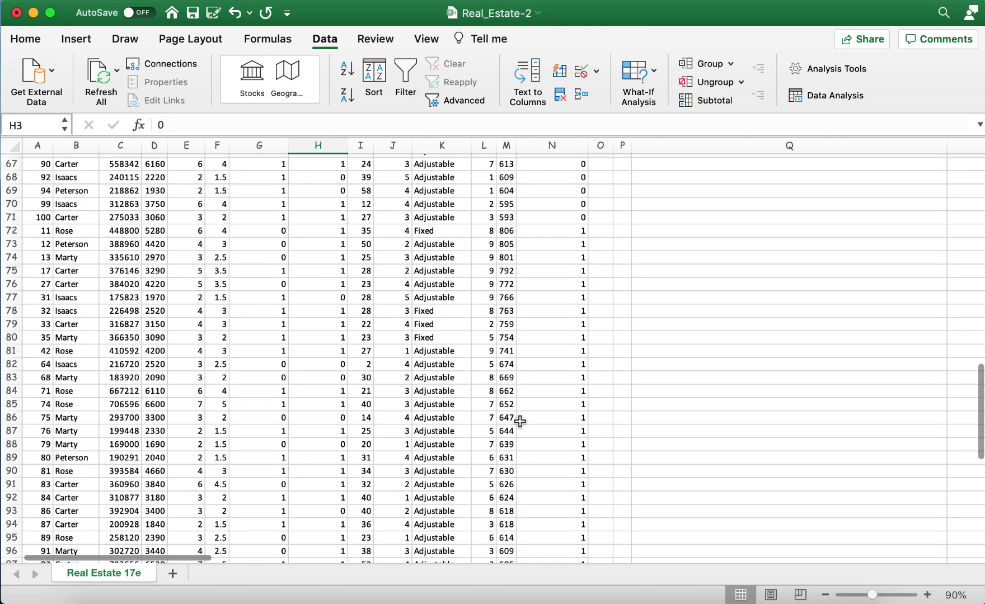
pyautogui.scroll(20, 520, 421)
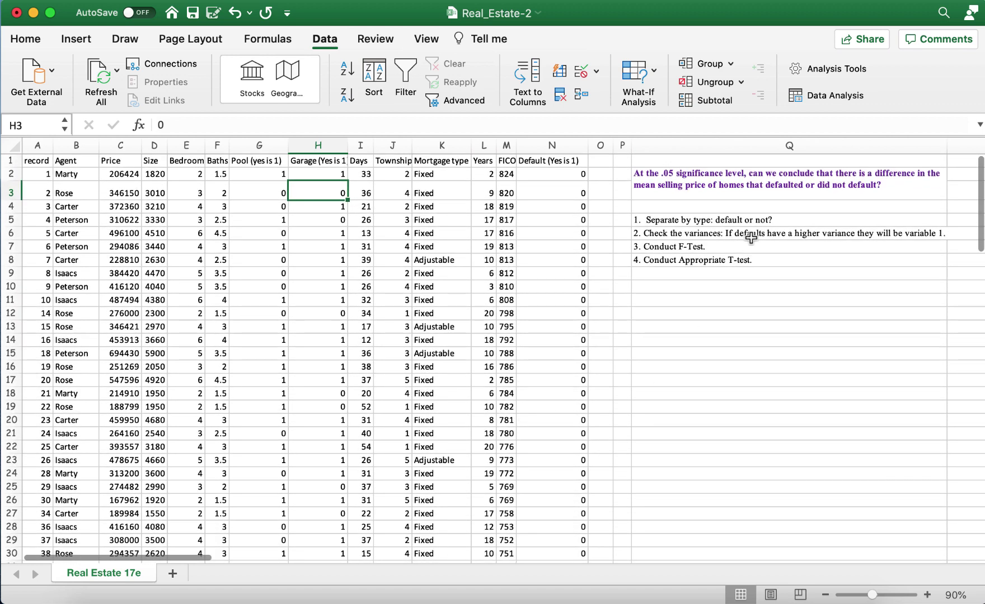
# Turn the Q5 plan step 'Separate by type: default or not?' red
pyautogui.click(752, 221)
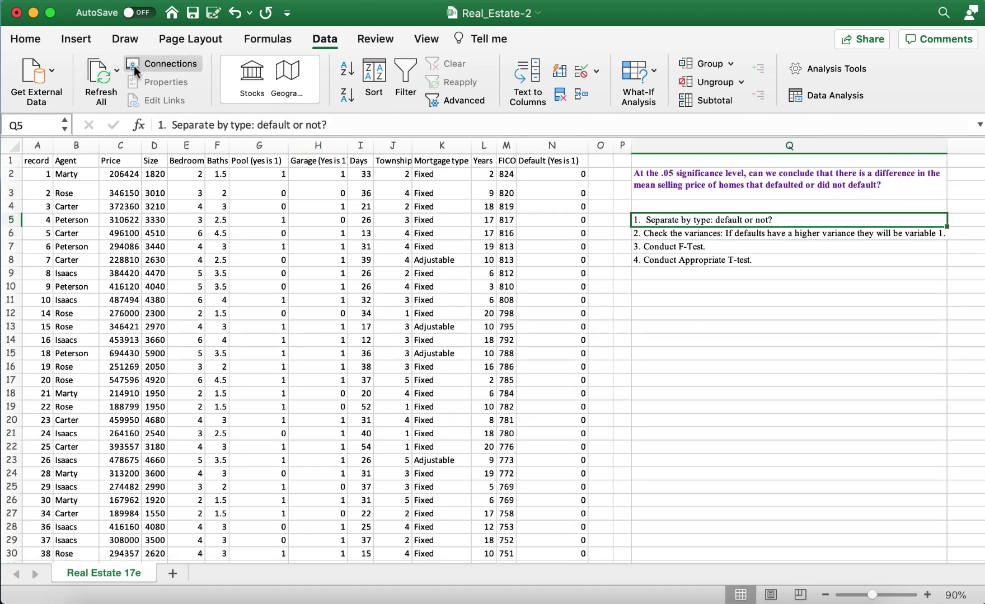
pyautogui.click(25, 39)
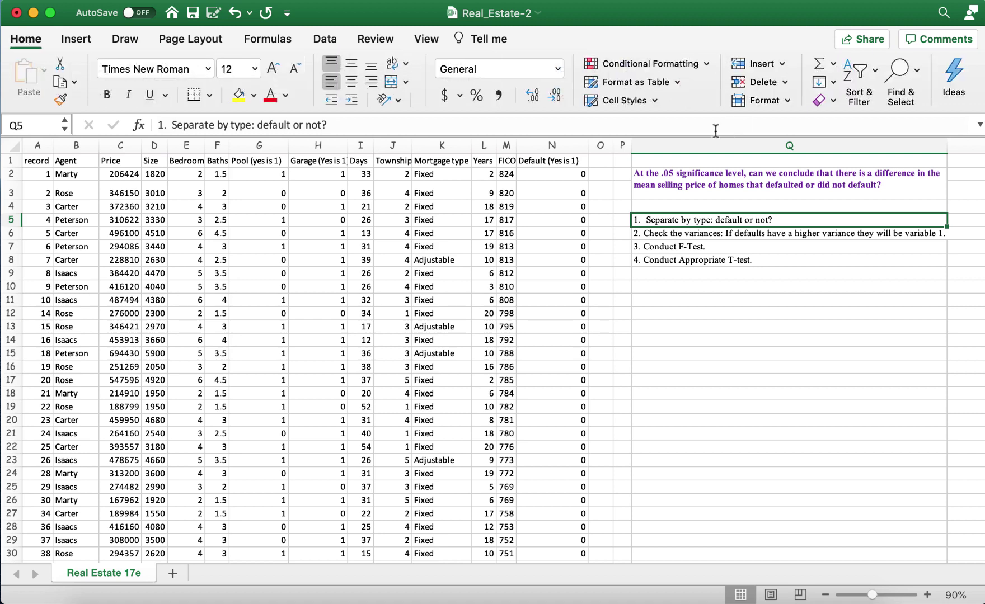
pyautogui.click(270, 95)
pyautogui.click(775, 234)
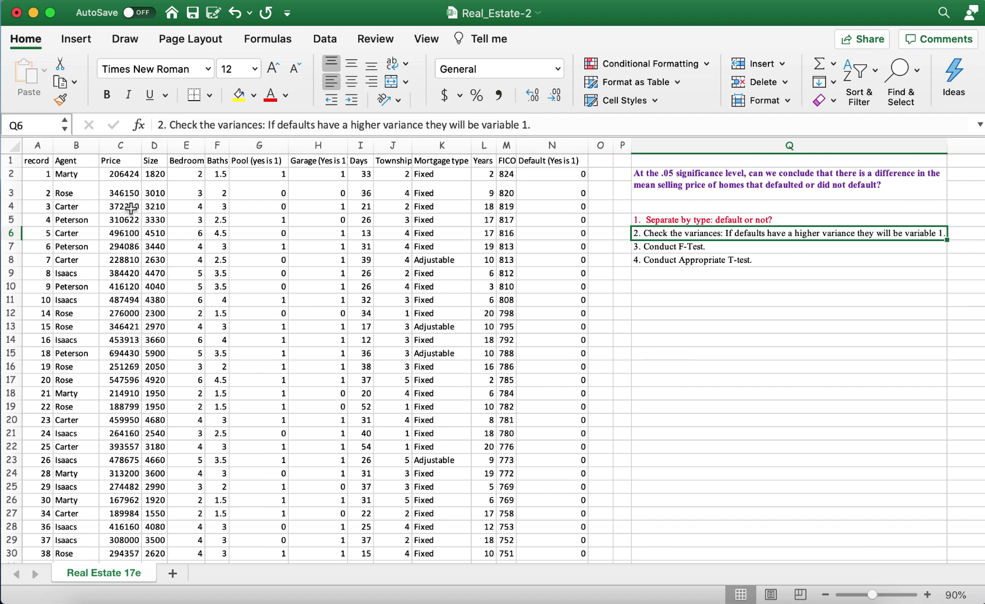
# Discard the draft 'varaince' entry and resize columns P and Q together
pyautogui.press('Down')
pyautogui.press('Down')
pyautogui.press('Down')
pyautogui.press('Down')
pyautogui.press('Down')
pyautogui.click(699, 337)
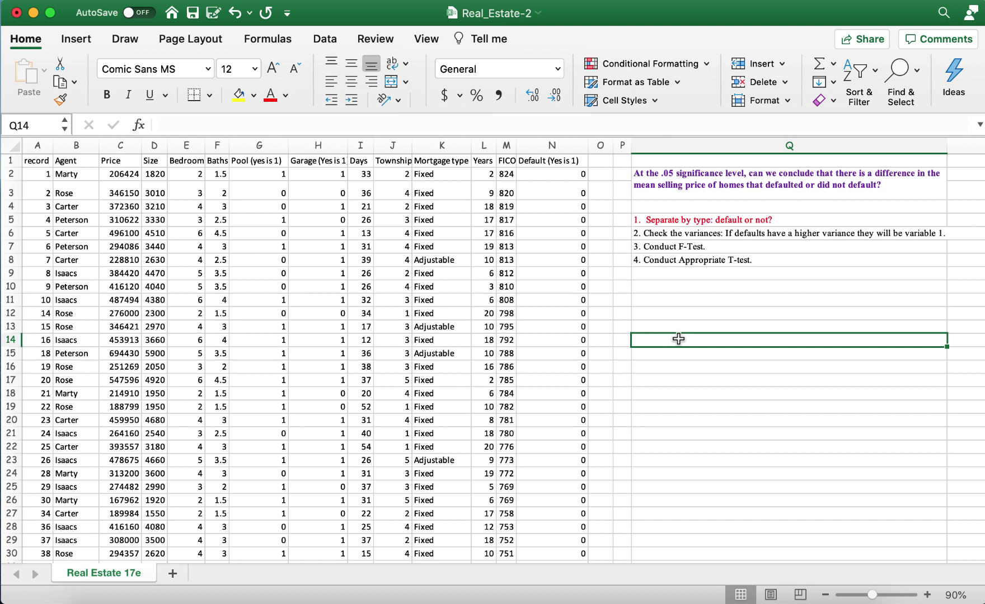
pyautogui.write('varaince')
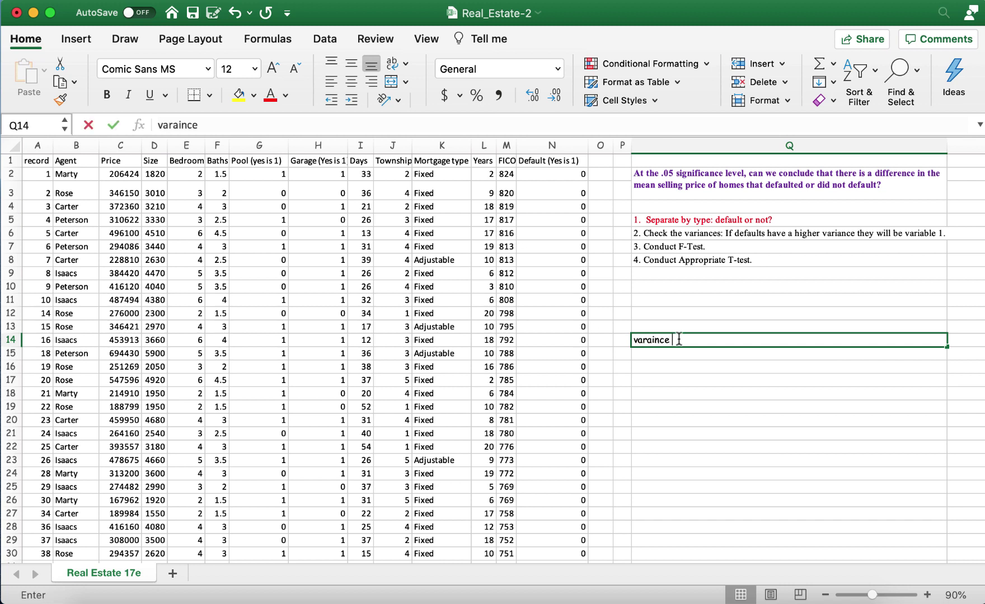
pyautogui.press('BackSpace')
pyautogui.press('BackSpace')
pyautogui.press('BackSpace')
pyautogui.press('BackSpace')
pyautogui.press('BackSpace')
pyautogui.press('BackSpace')
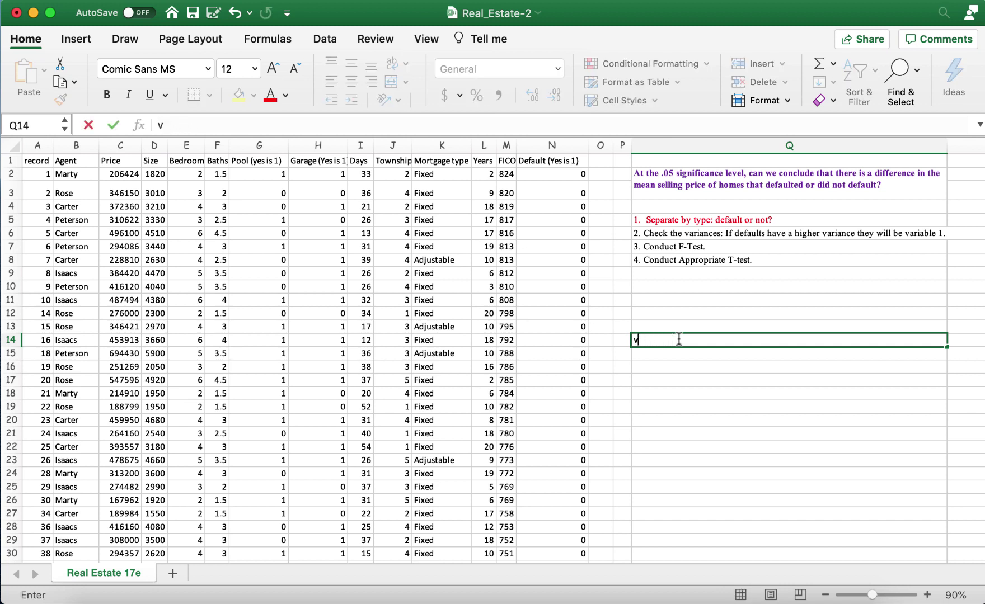
pyautogui.press('BackSpace')
pyautogui.press('BackSpace')
pyautogui.press('BackSpace')
pyautogui.moveTo(622, 147); pyautogui.dragTo(688, 147)
# Label P12 'def variance' and P13 'no-def variance'
pyautogui.click(626, 318)
pyautogui.write('de')
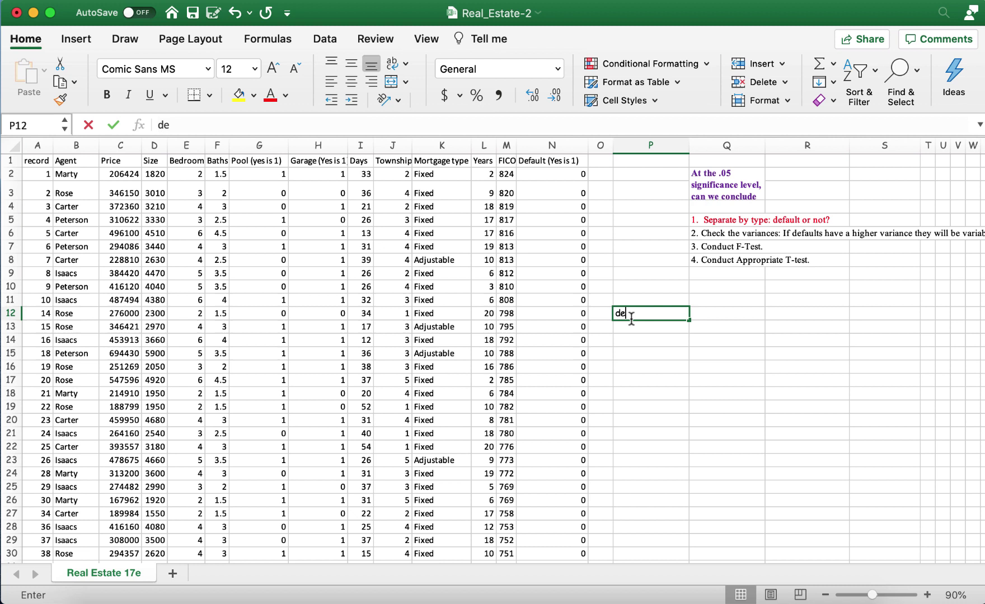
pyautogui.write('f variance')
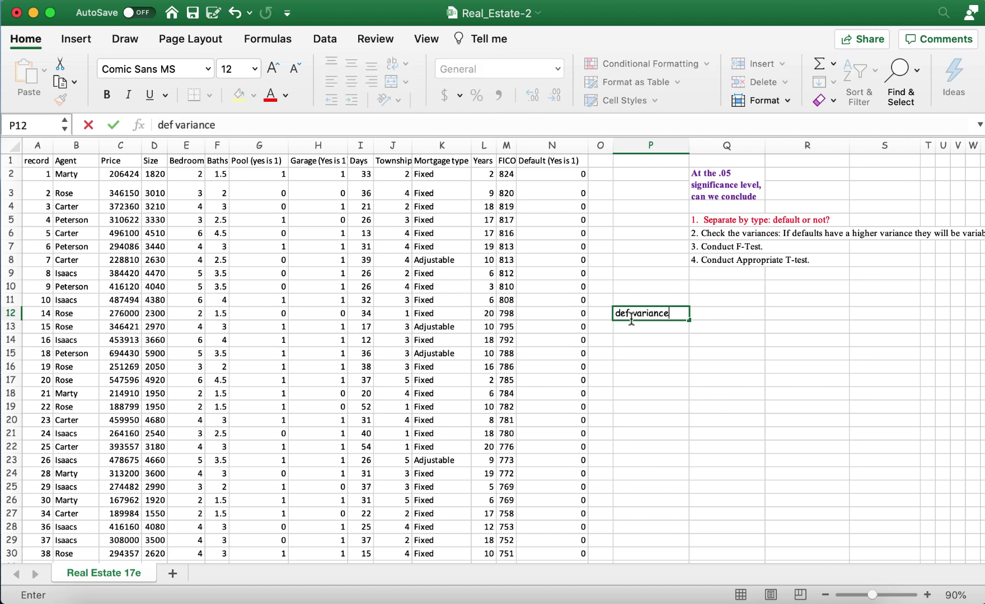
pyautogui.press('Return')
pyautogui.write('no')
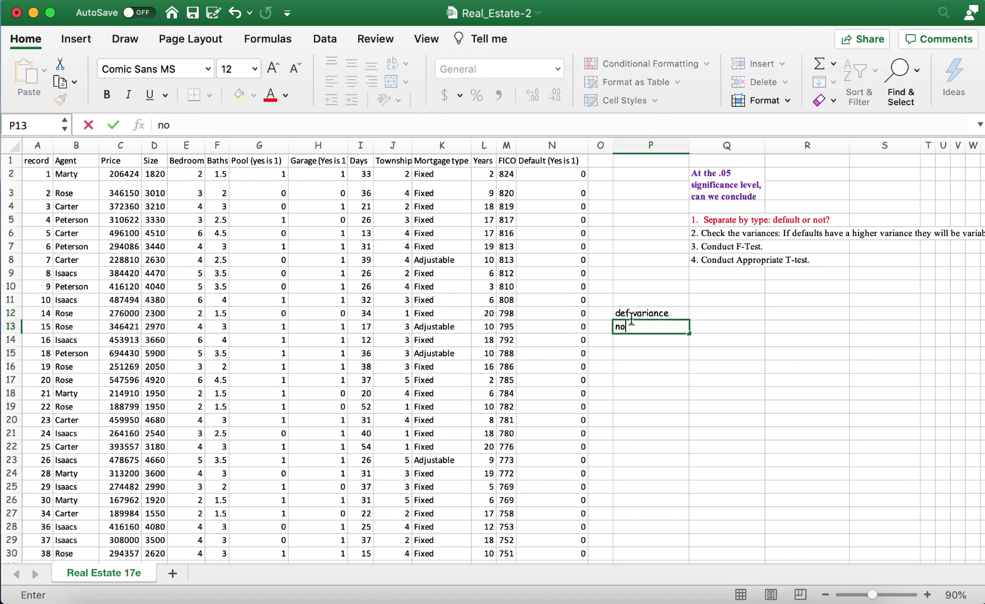
pyautogui.write('-def variance')
pyautogui.click(720, 311)
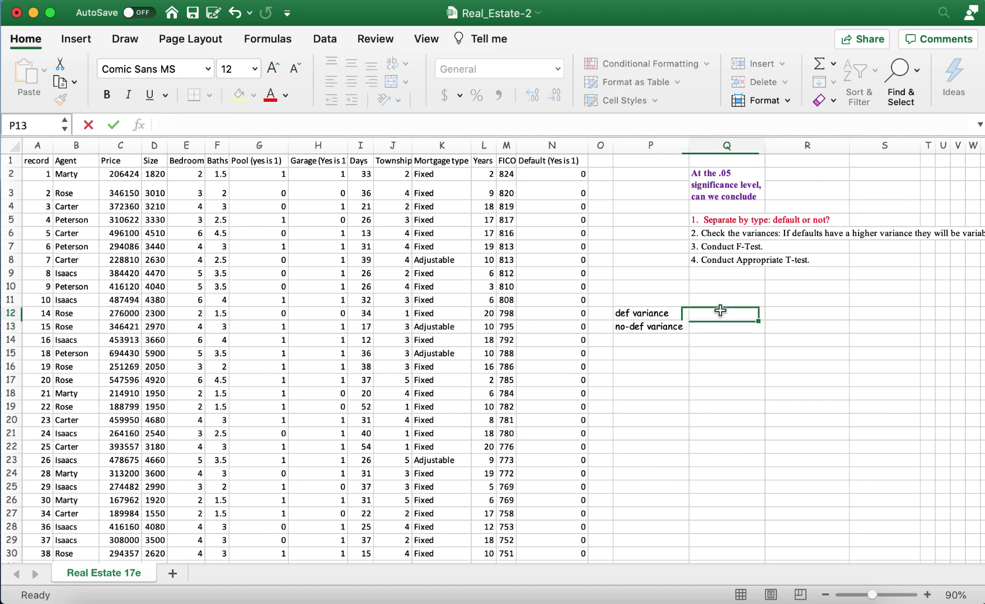
# Enter =VAR.S(C72:C106) in Q12 for the defaulted-home price variance
pyautogui.write('=var.s')
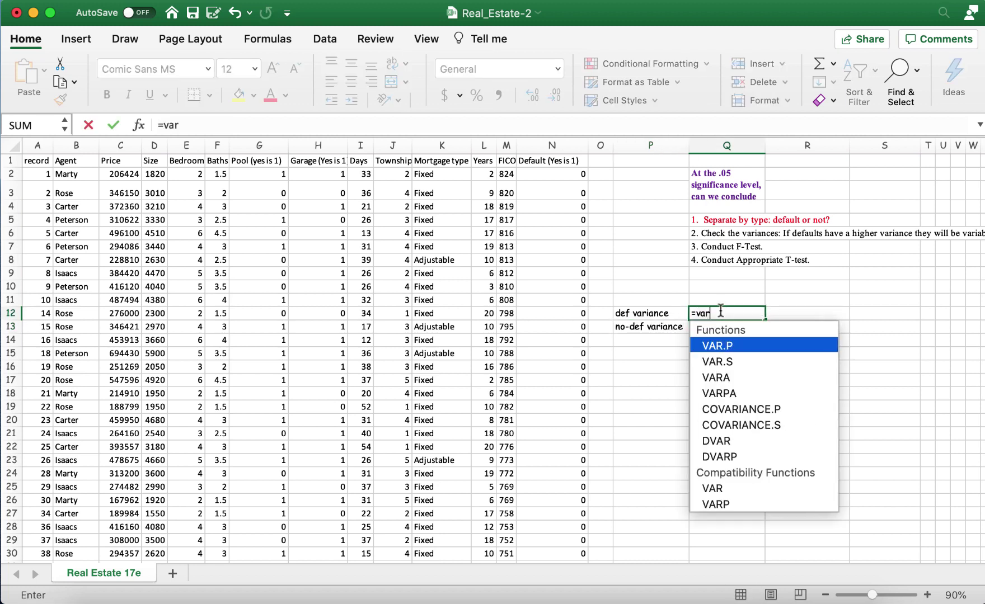
pyautogui.doubleClick(728, 345)
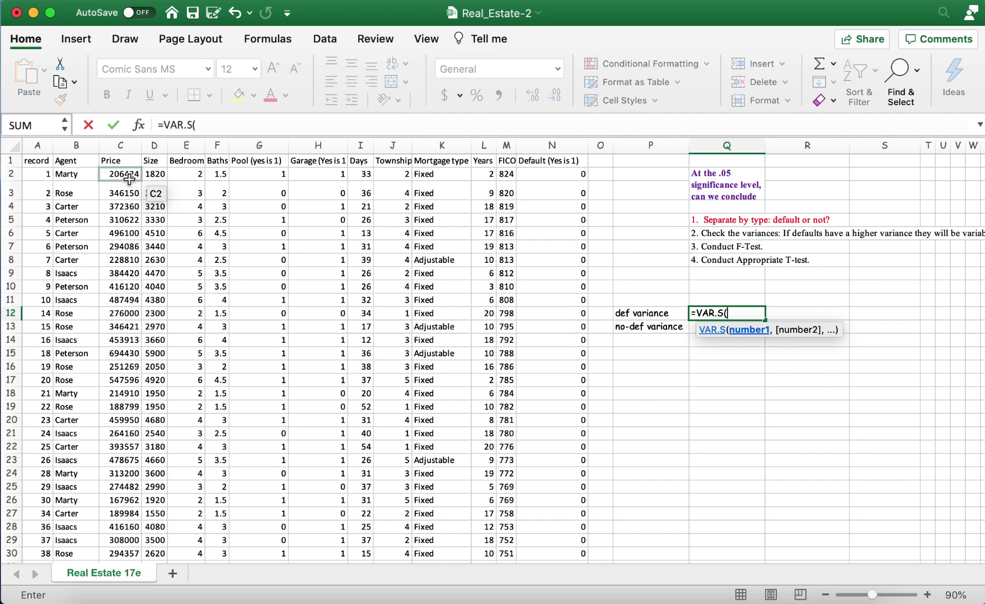
pyautogui.scroll(-20, 134, 401)
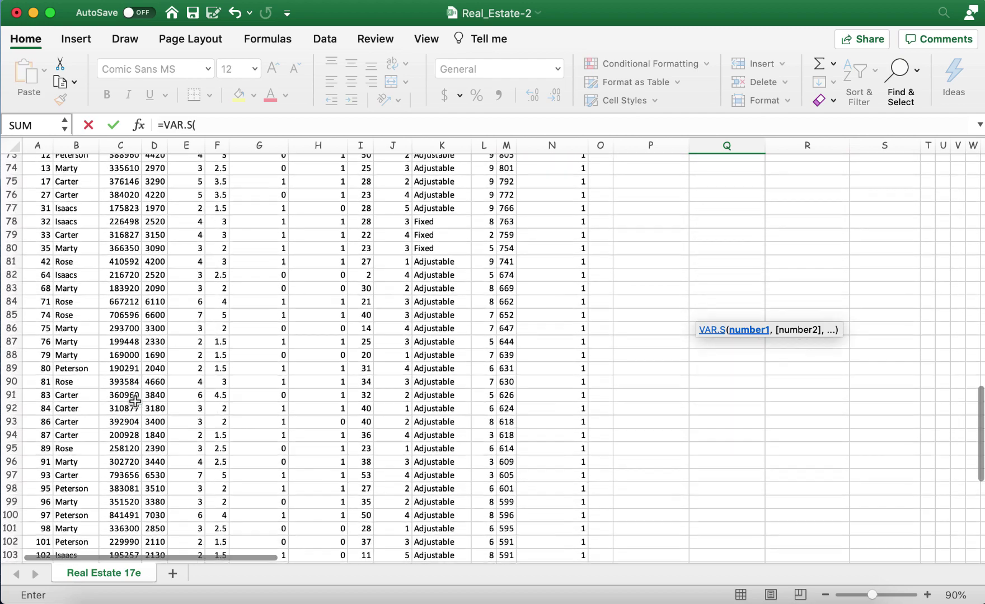
pyautogui.scroll(-3, 135, 401)
pyautogui.scroll(5, 135, 401)
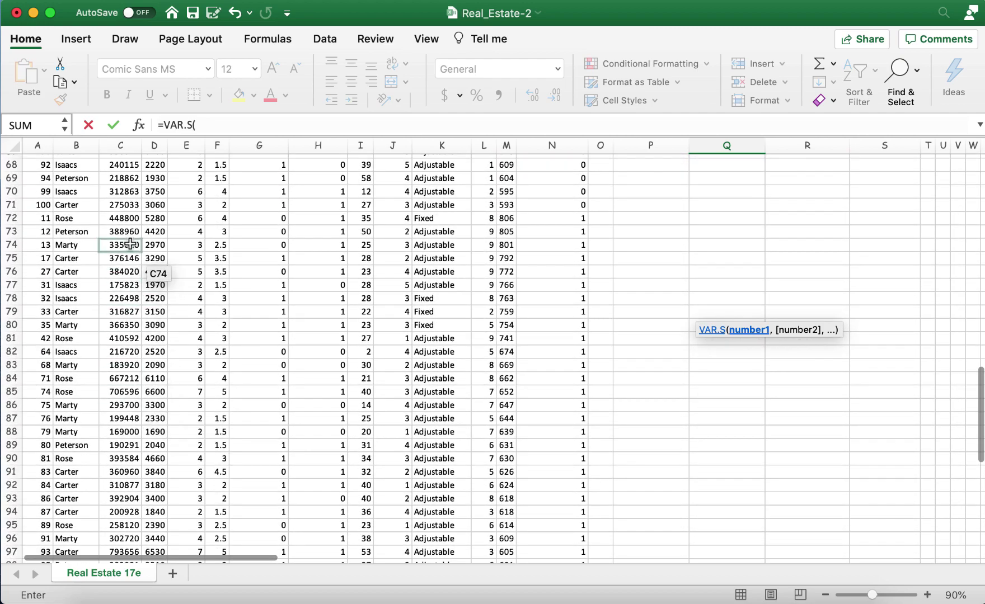
pyautogui.moveTo(130, 221); pyautogui.dragTo(136, 536)
pyautogui.press('Escape')
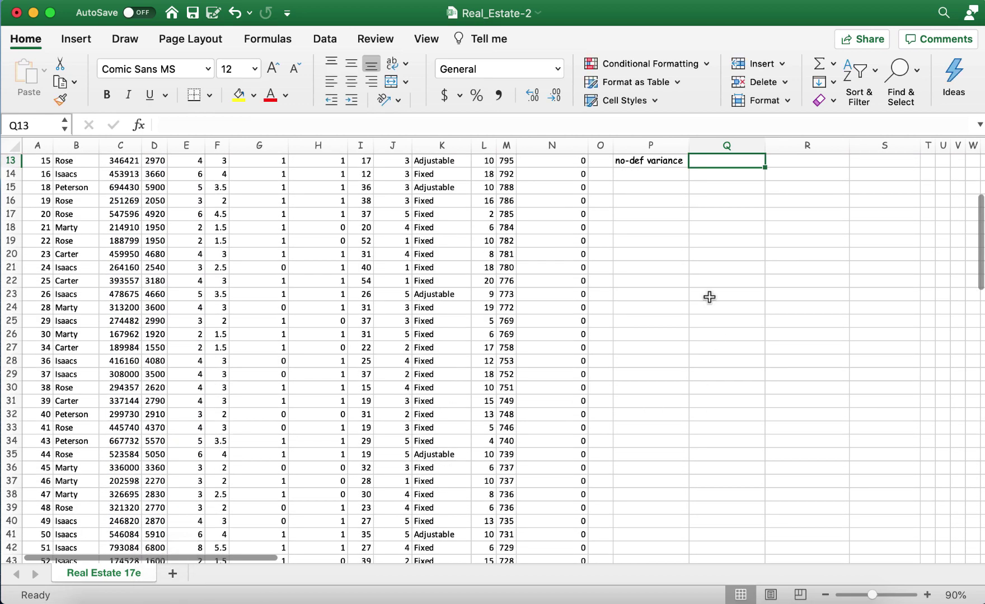
pyautogui.scroll(5, 710, 295)
# Ignore the omitted-cells warning on Q12, apply Comma Style, and widen column Q
pyautogui.click(726, 284)
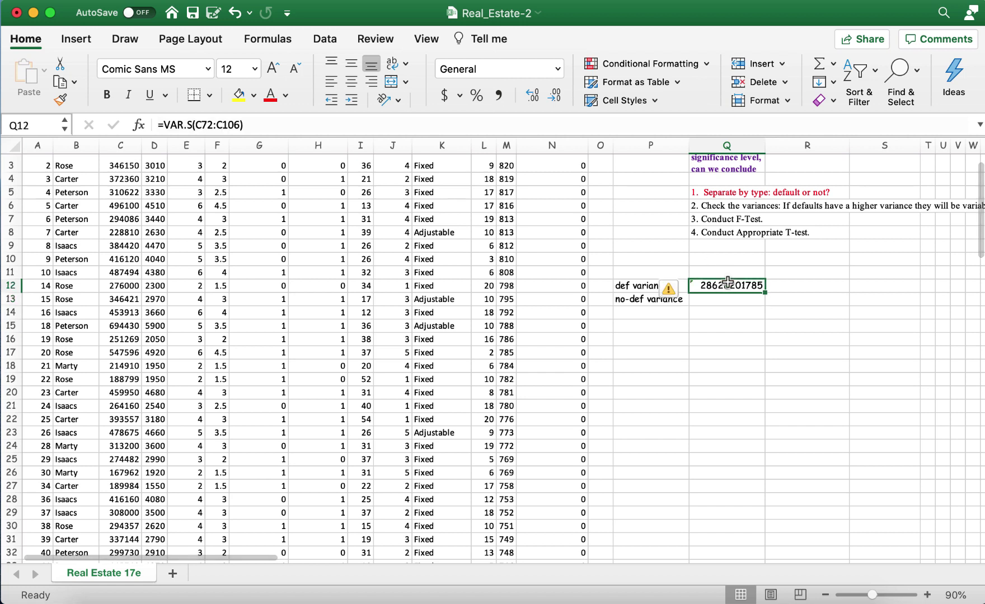
pyautogui.click(676, 288)
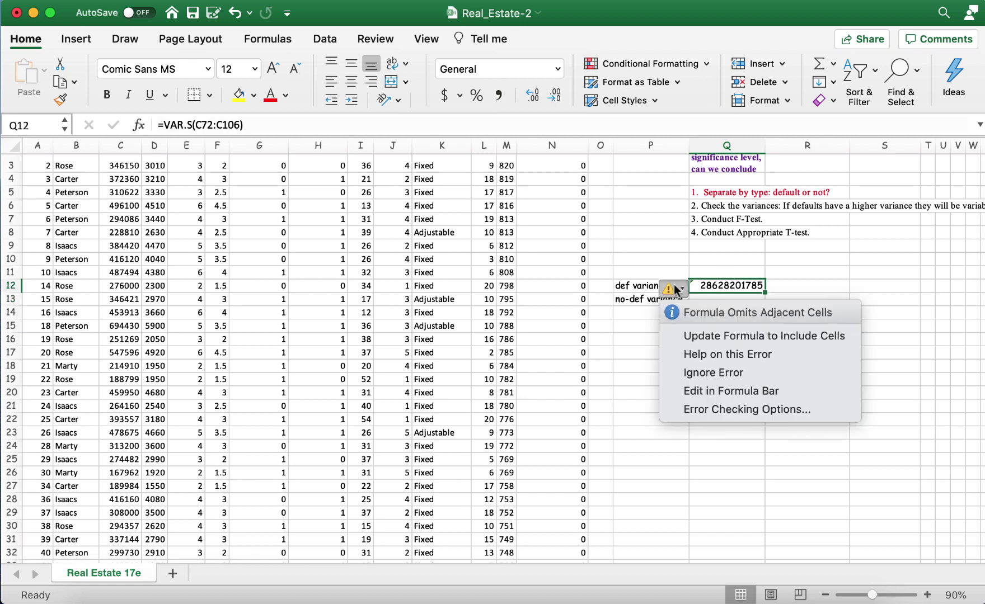
pyautogui.click(725, 371)
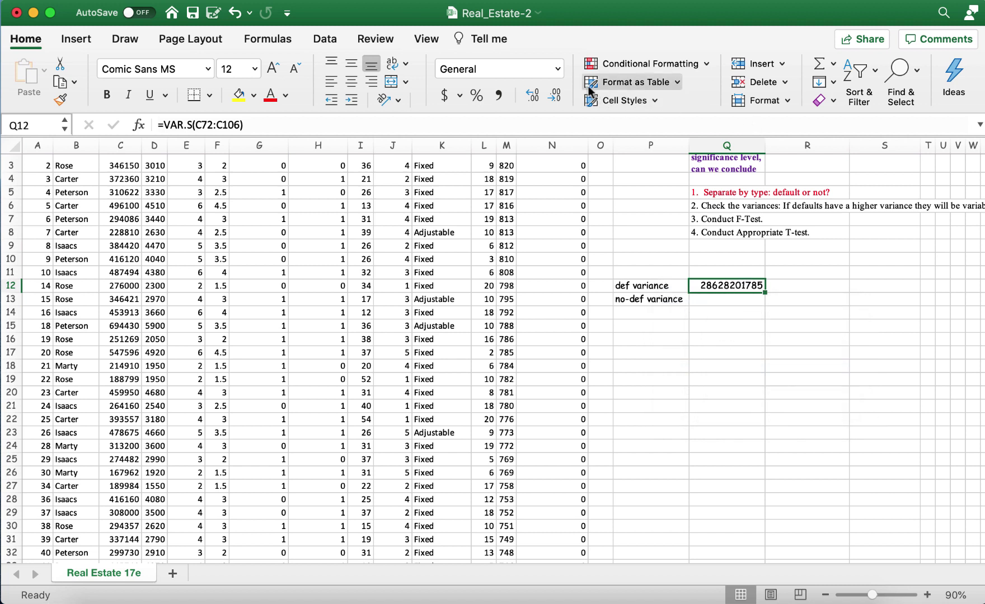
pyautogui.click(493, 96)
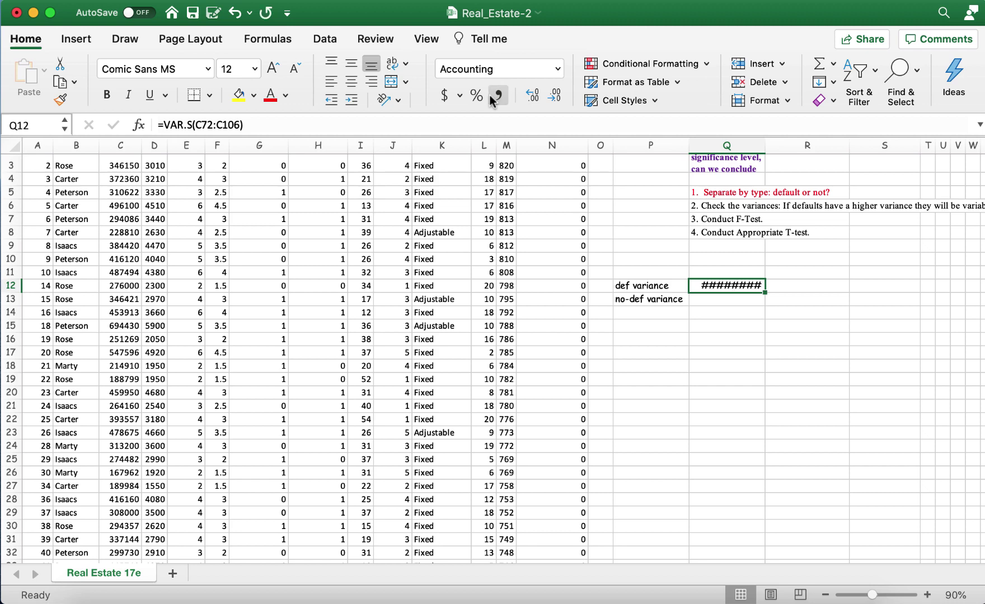
pyautogui.moveTo(763, 147); pyautogui.dragTo(792, 147)
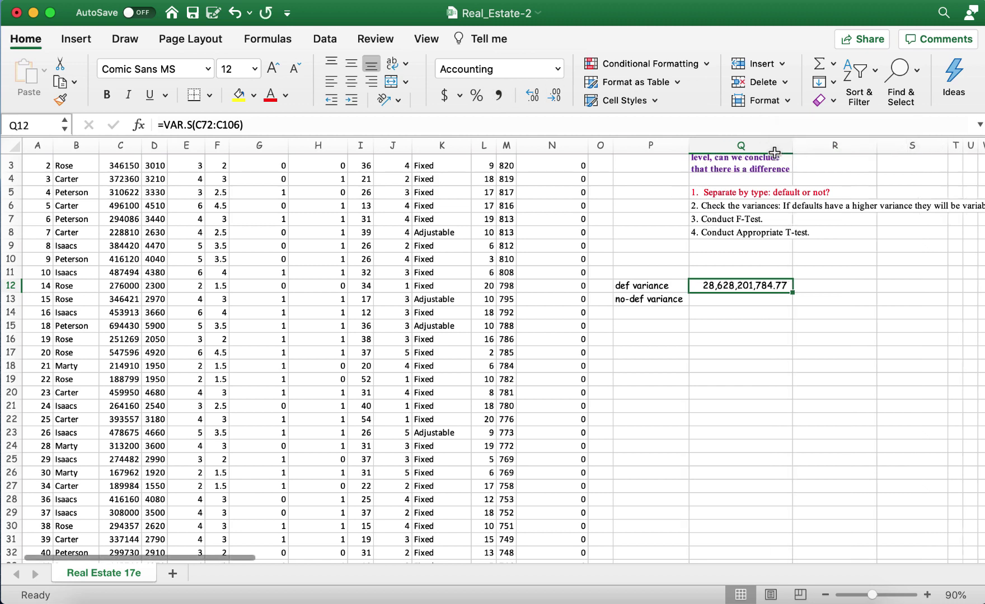
pyautogui.scroll(-3, 375, 370)
pyautogui.scroll(2, 209, 390)
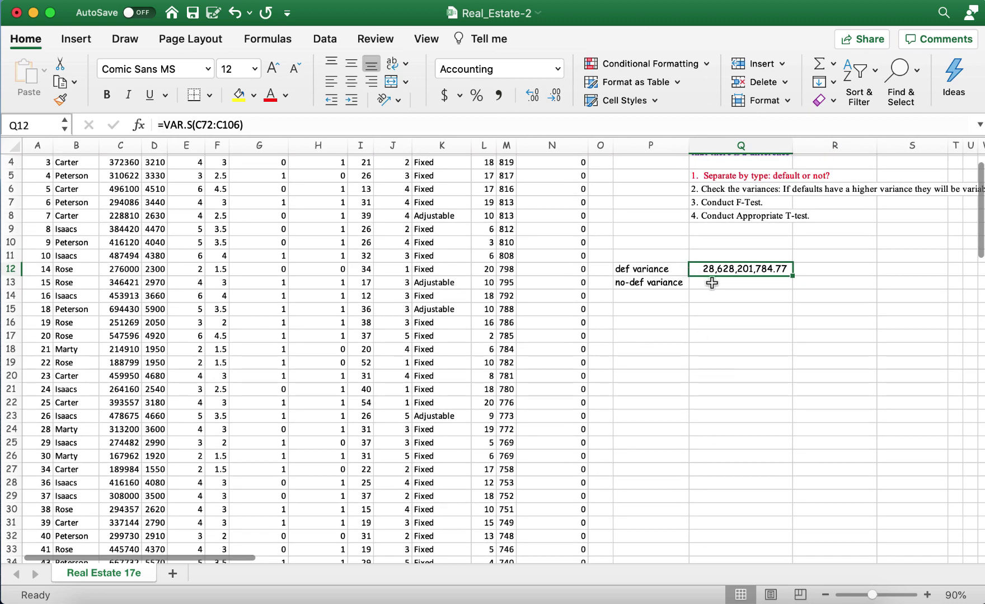
# Enter =VAR.S(C2:C71) in Q13 for the non-default price variance
pyautogui.click(715, 282)
pyautogui.write('=')
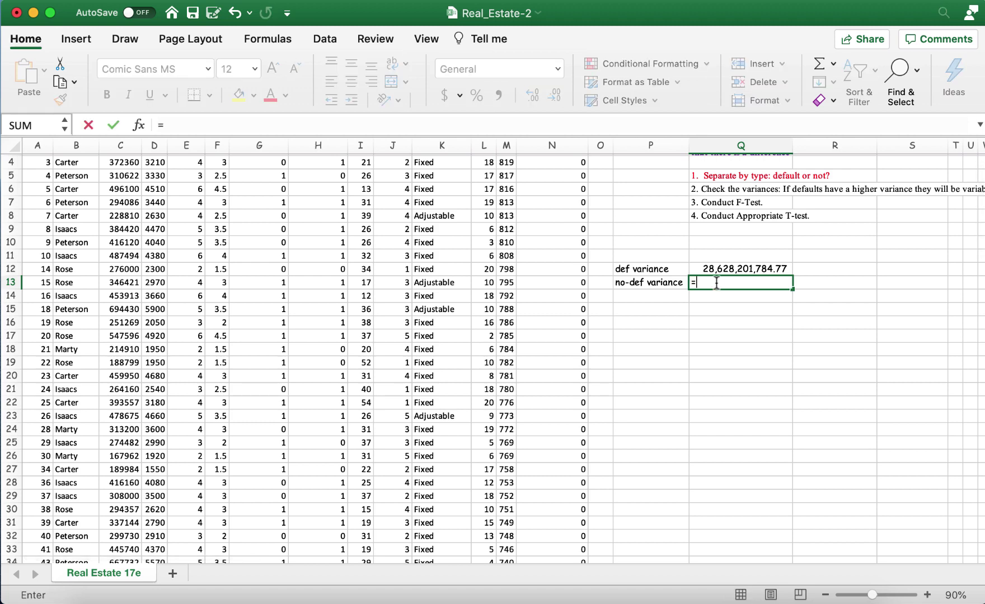
pyautogui.write('var.s(')
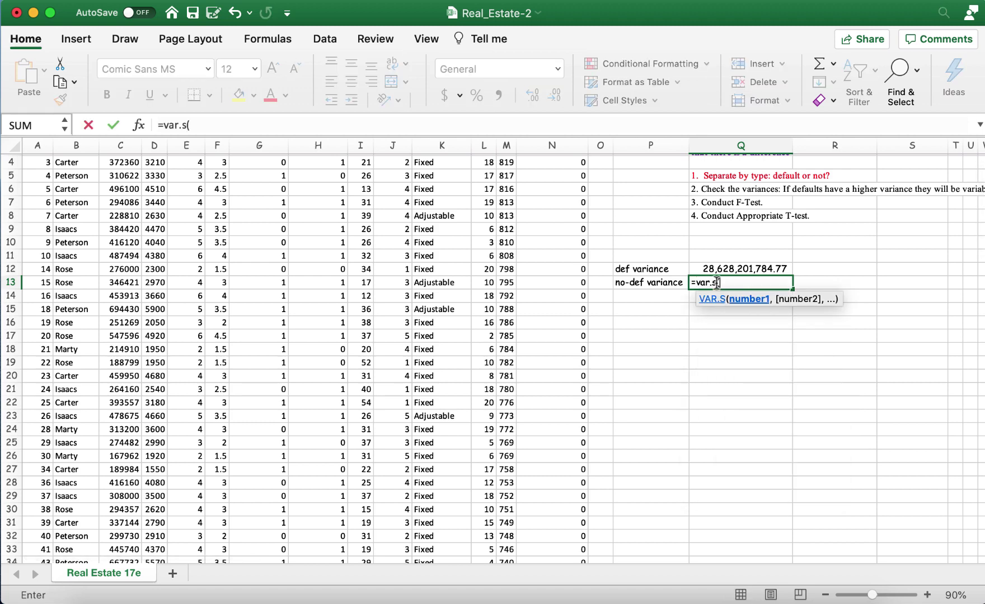
pyautogui.scroll(-10, 420, 390)
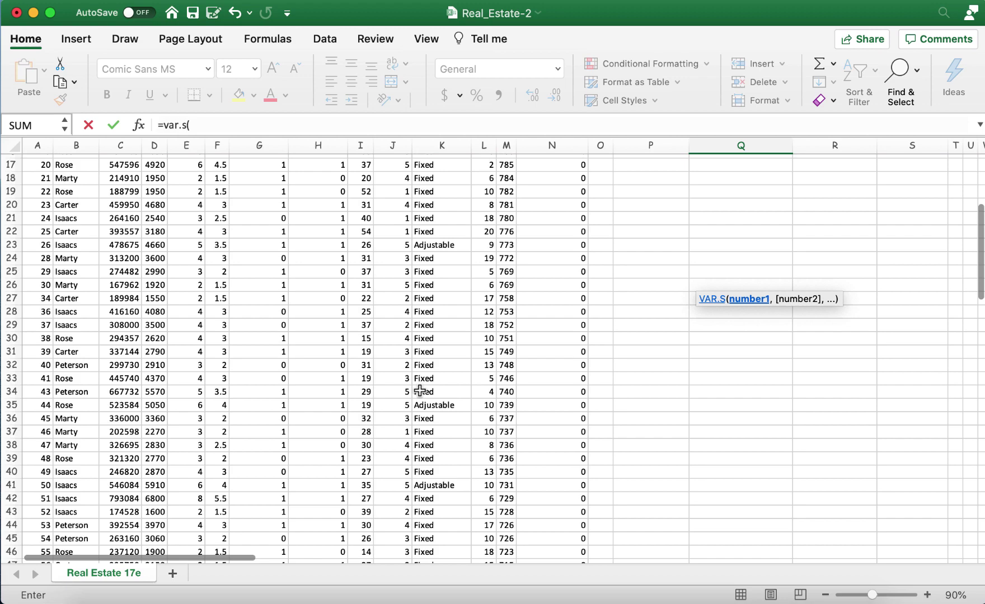
pyautogui.scroll(-8, 421, 390)
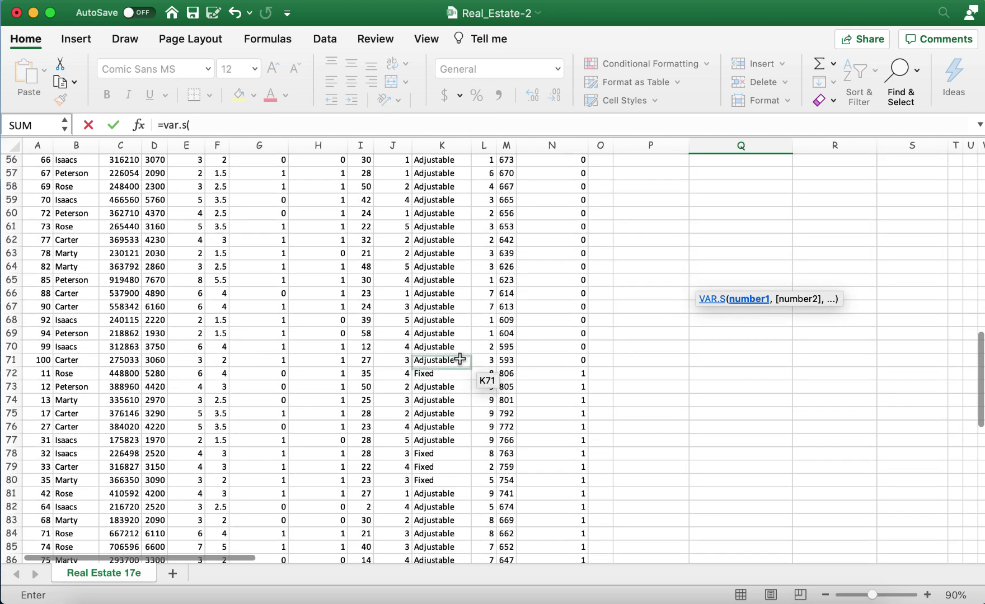
pyautogui.click(124, 361)
pyautogui.moveTo(125, 362); pyautogui.dragTo(122, 179)
pyautogui.press('Return')
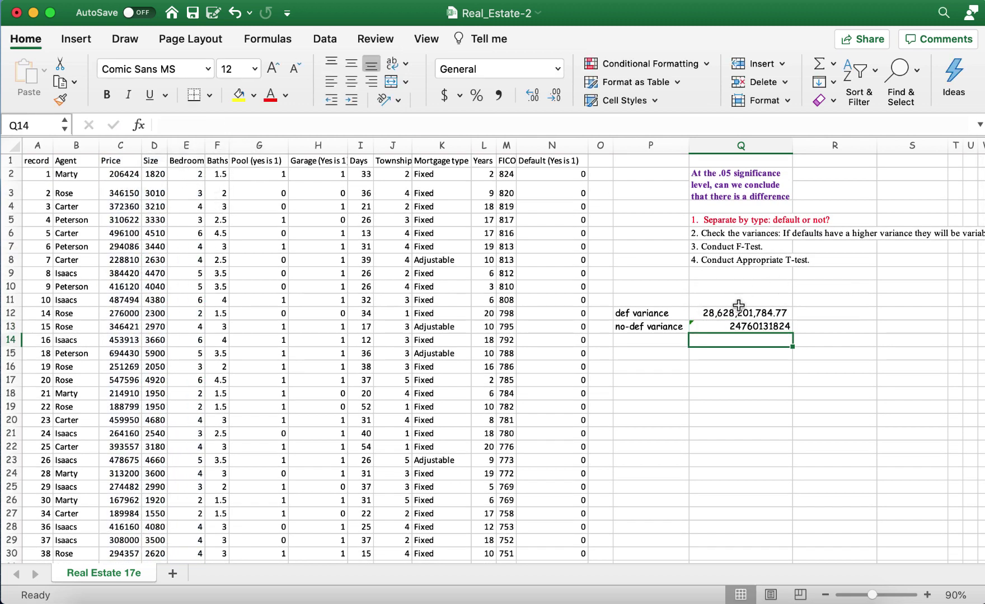
# Apply Comma Style to Q13 and make the step-2 instruction in Q6 red
pyautogui.click(735, 327)
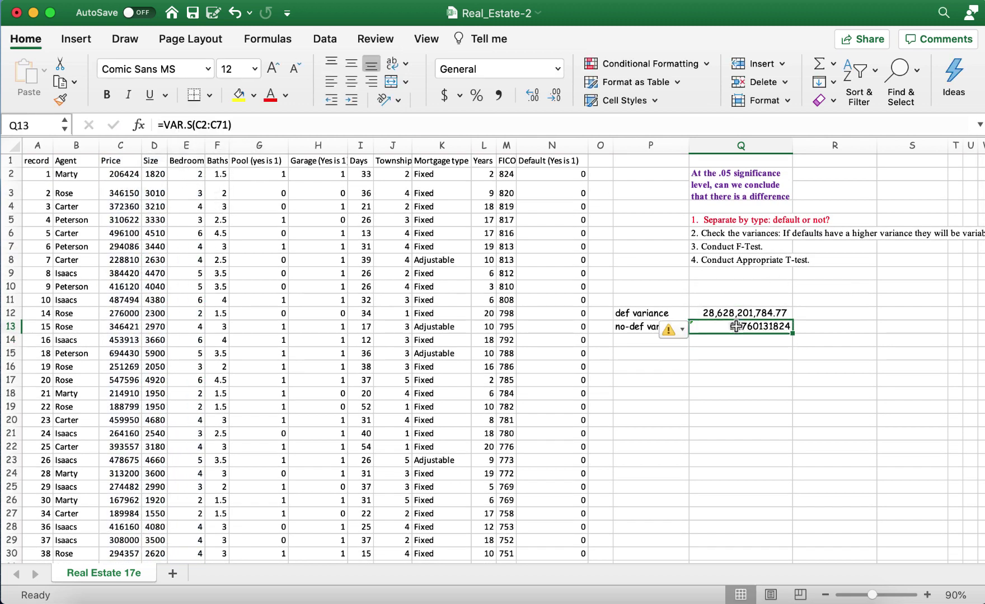
pyautogui.click(498, 95)
pyautogui.click(807, 364)
pyautogui.click(711, 326)
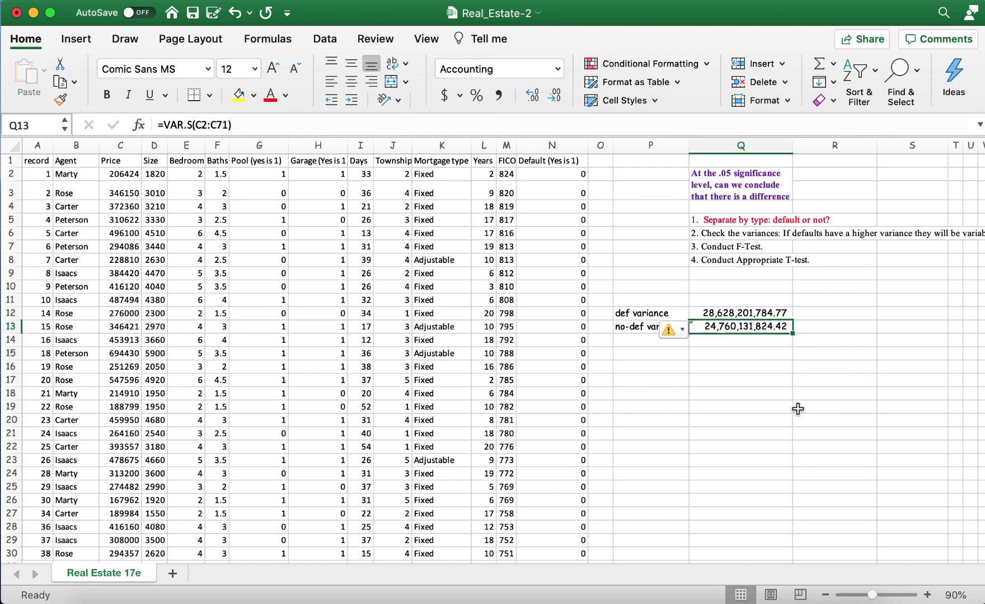
pyautogui.click(708, 317)
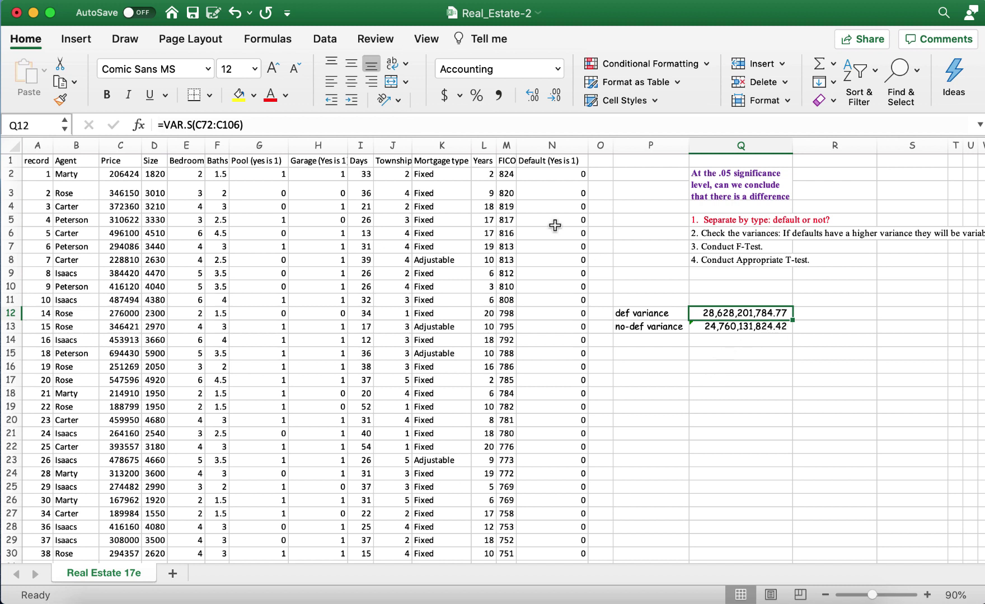
pyautogui.click(730, 233)
pyautogui.click(271, 94)
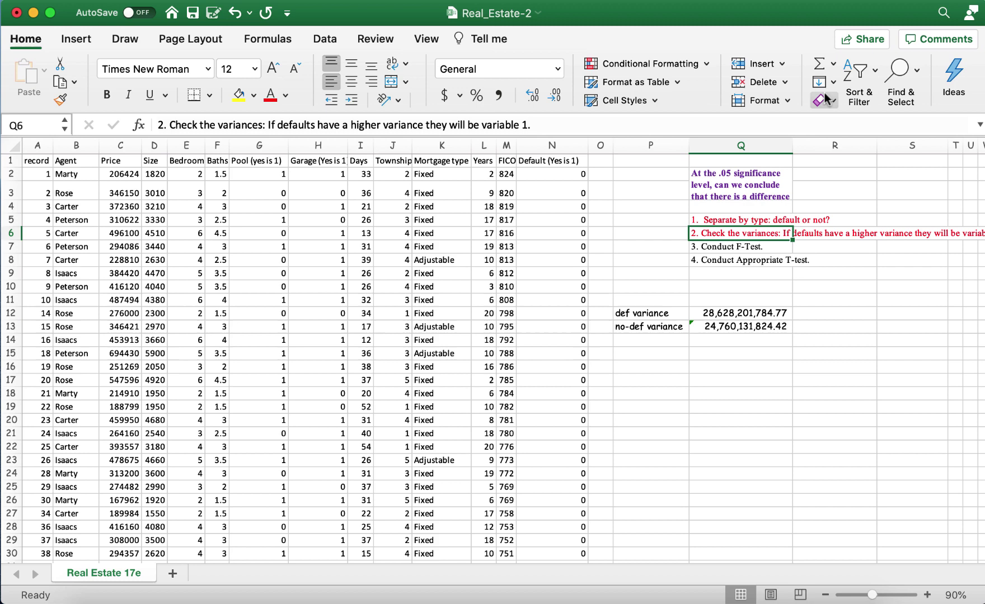
# Launch F-Test Two-Sample for Variances from Data Analysis, keeping alpha at 0.05
pyautogui.click(318, 41)
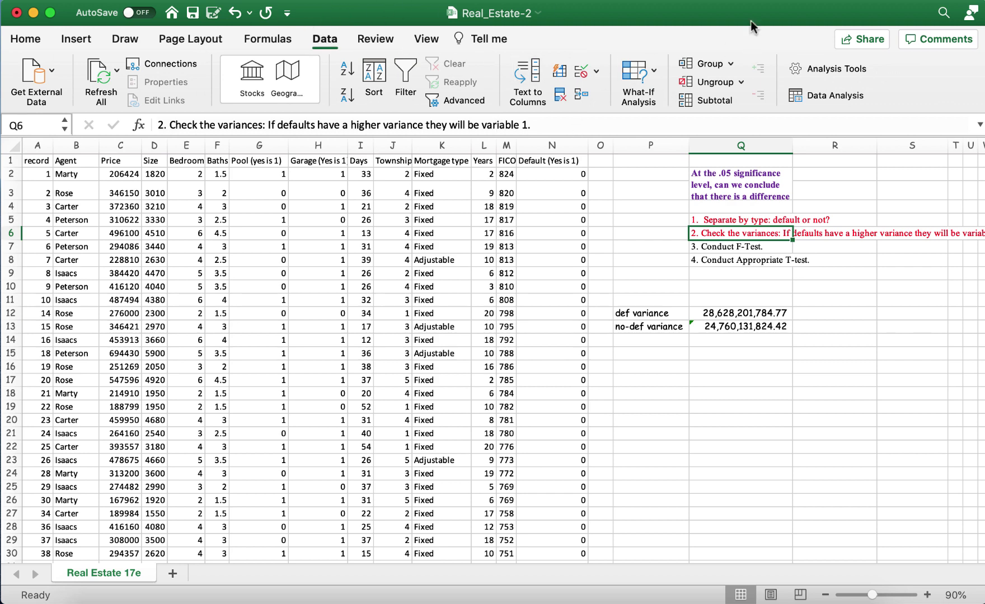
pyautogui.click(845, 97)
pyautogui.scroll(5, 375, 200)
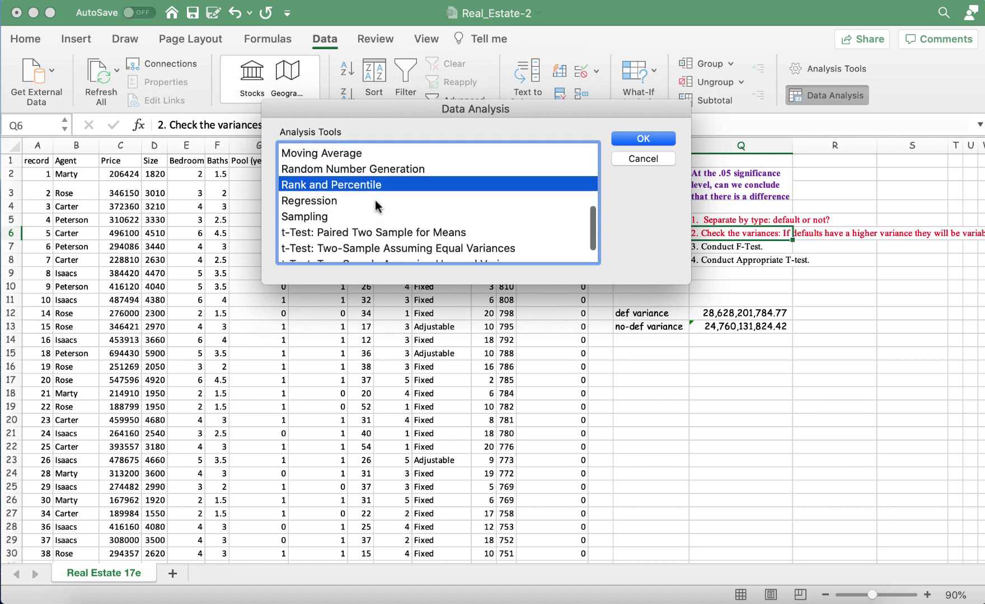
pyautogui.click(381, 196)
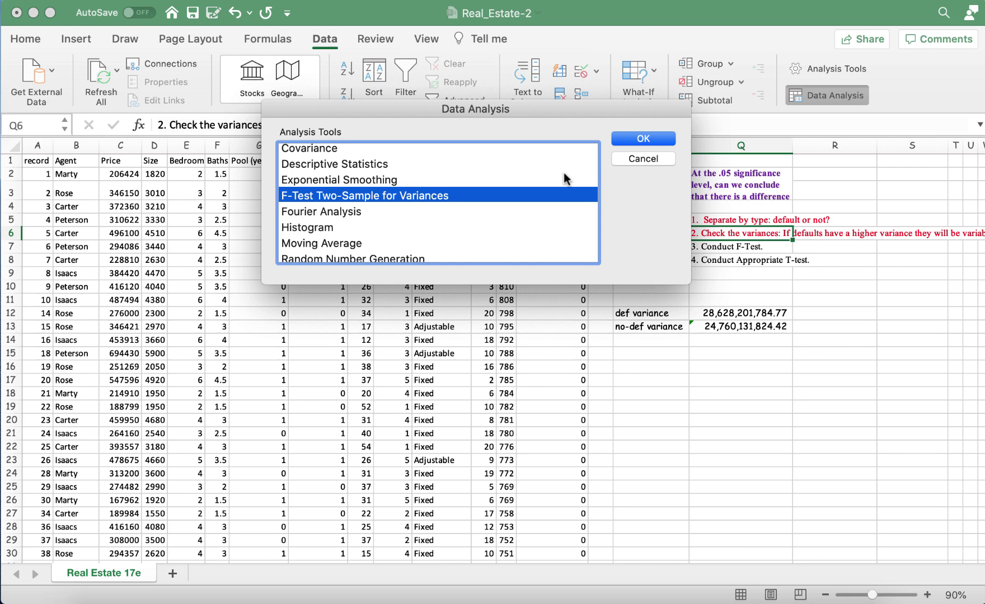
pyautogui.click(647, 139)
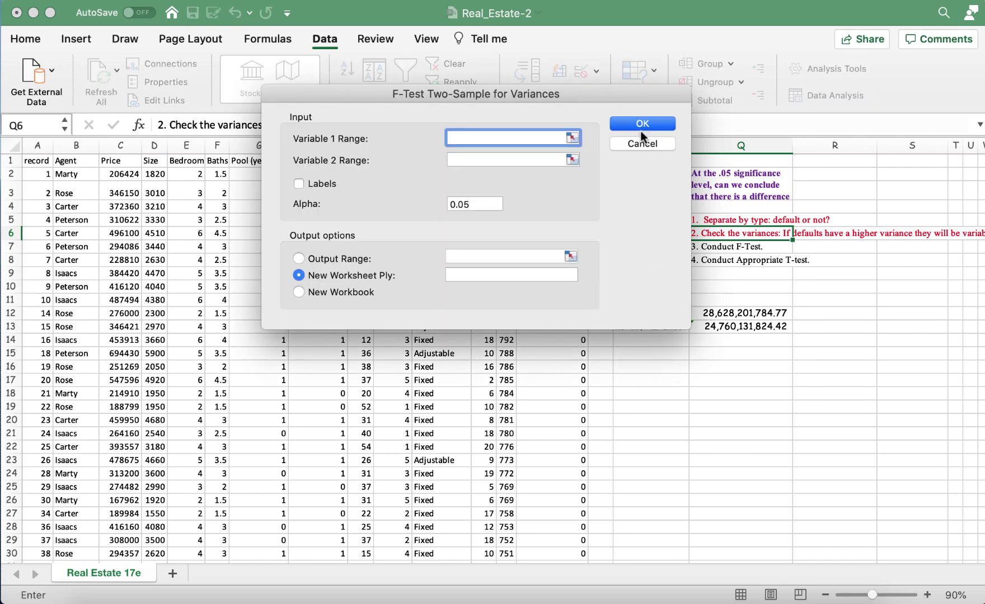
# Set the F-test Variable 1 Range to the defaulted-home prices C72:C106
pyautogui.click(571, 137)
pyautogui.scroll(-20, 217, 365)
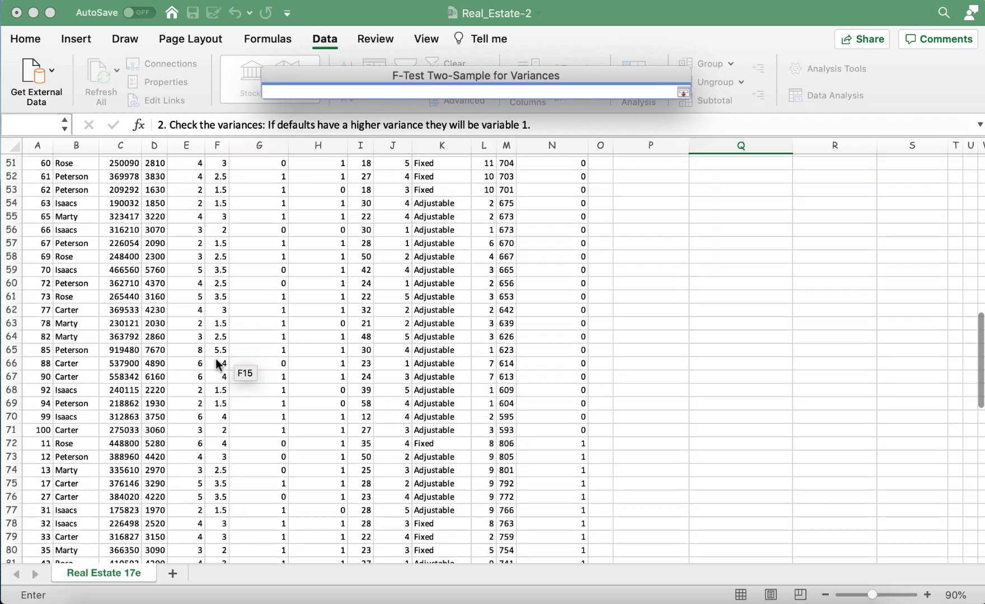
pyautogui.scroll(-6, 218, 364)
pyautogui.scroll(3, 217, 365)
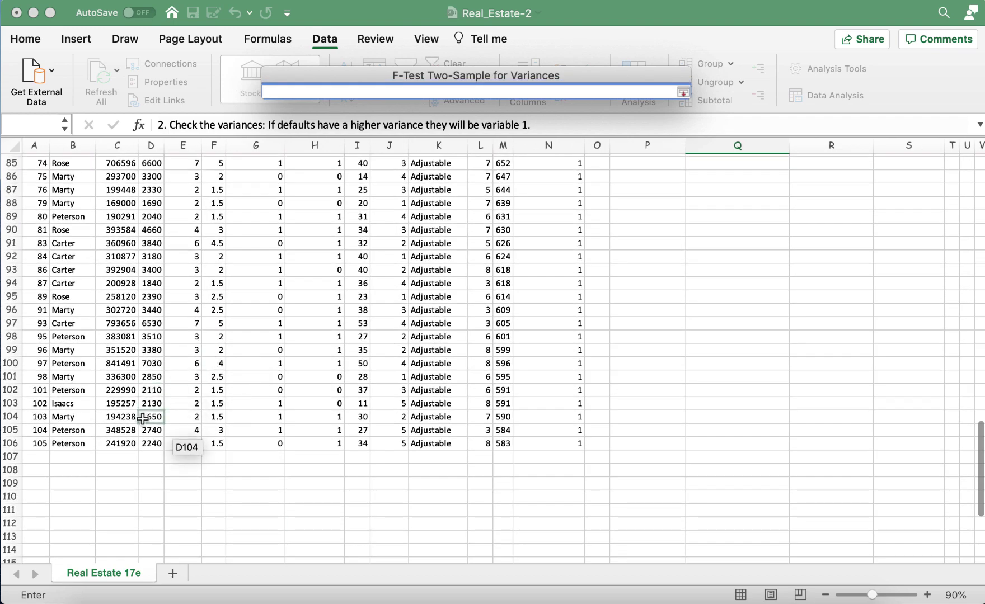
pyautogui.moveTo(129, 440); pyautogui.dragTo(106, 281)
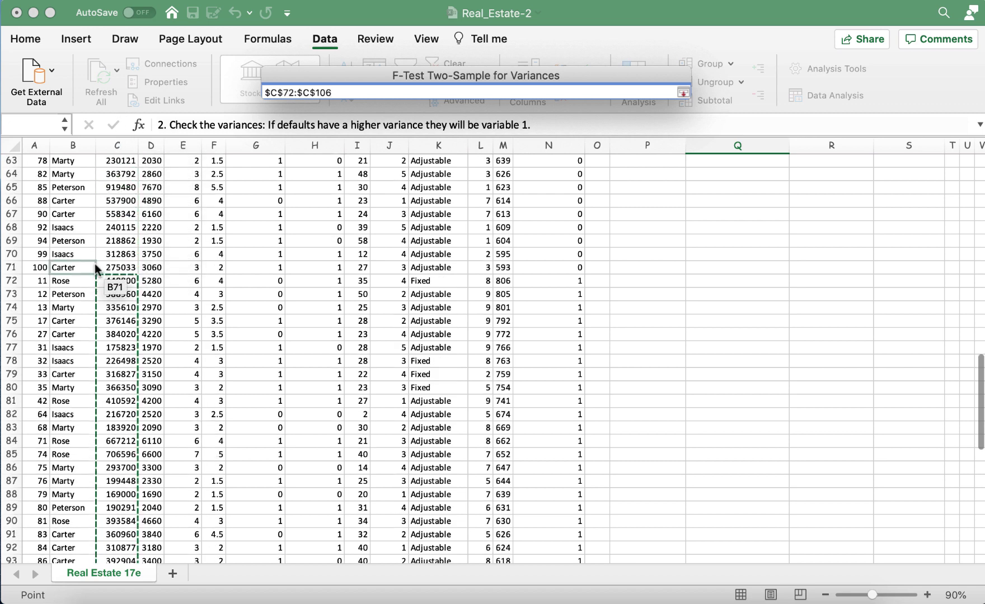
pyautogui.click(684, 92)
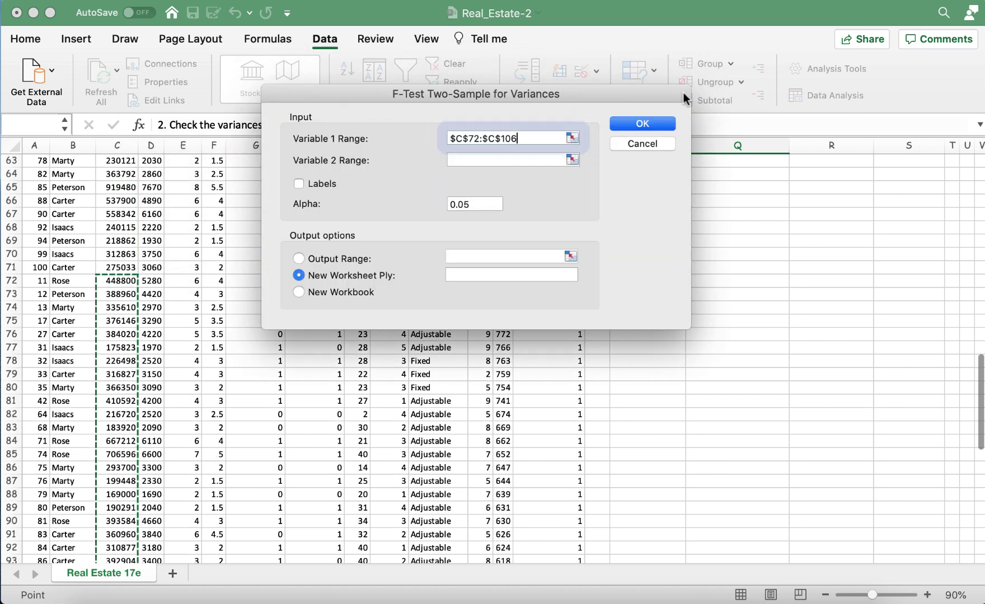
# Set Variable 2 Range to C2:C71, output to Q18, and run the F-test
pyautogui.click(572, 160)
pyautogui.moveTo(132, 269); pyautogui.dragTo(121, 170)
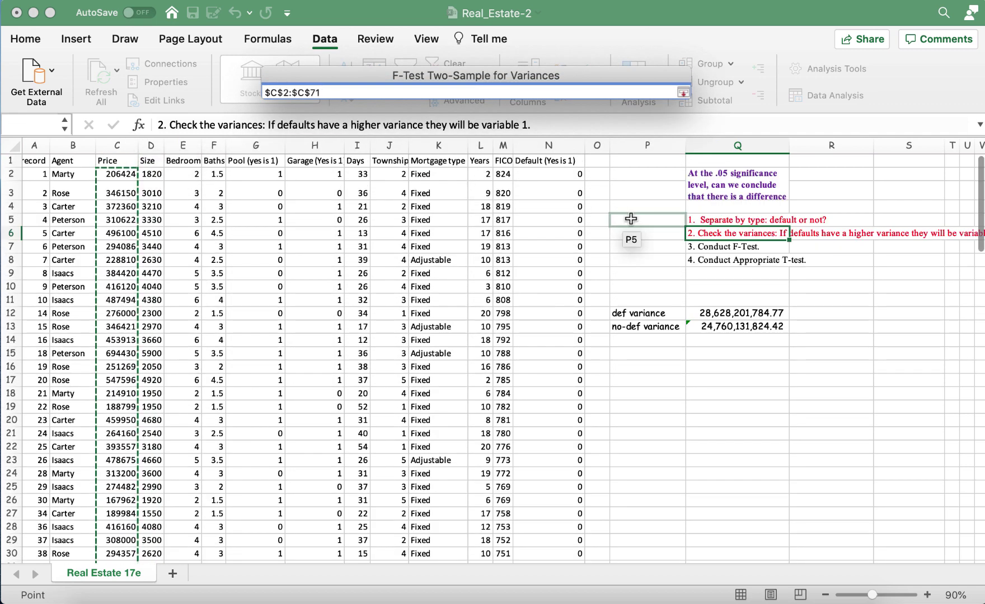
pyautogui.click(683, 93)
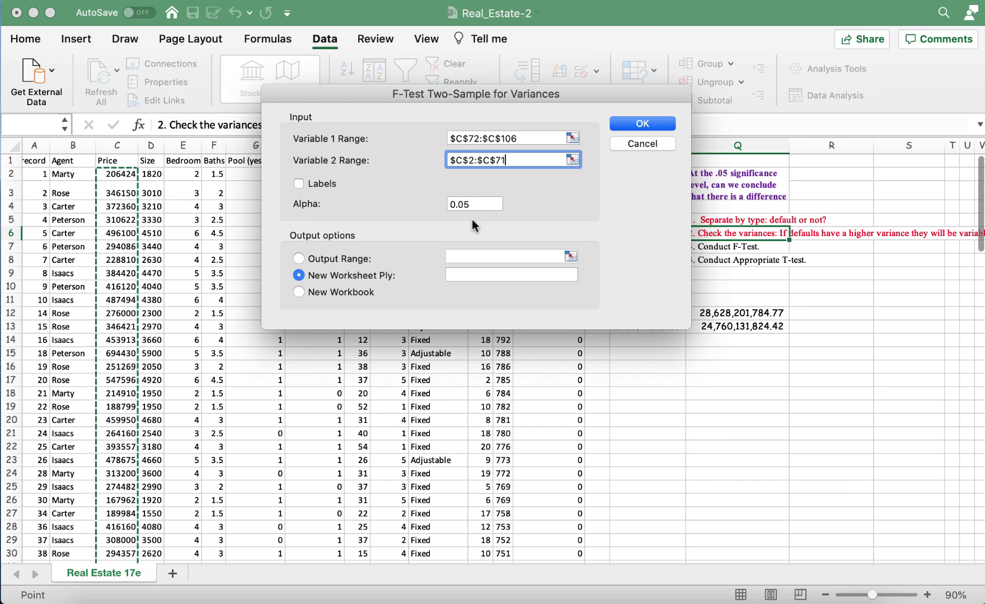
pyautogui.click(346, 255)
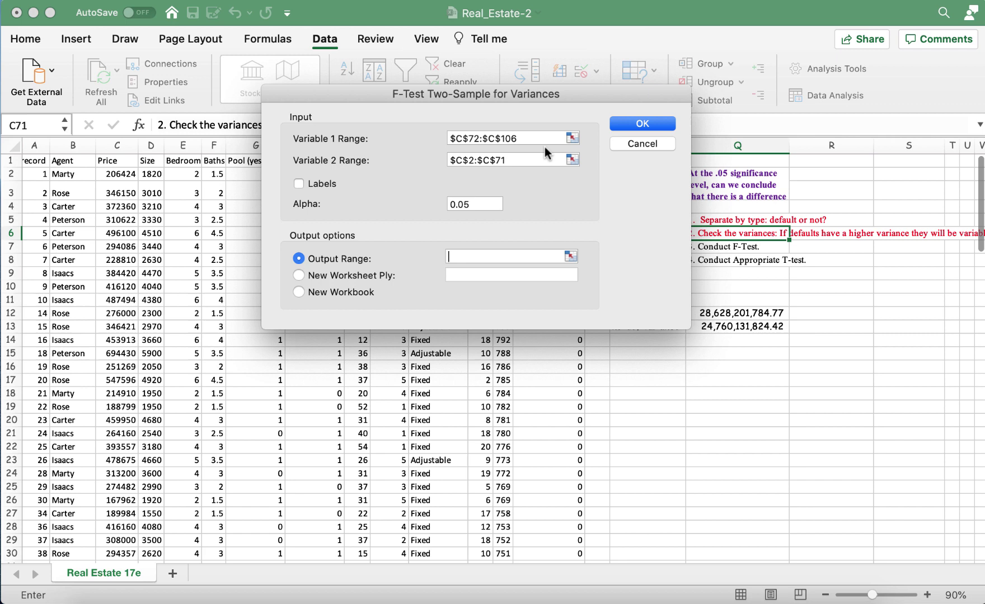
pyautogui.click(722, 392)
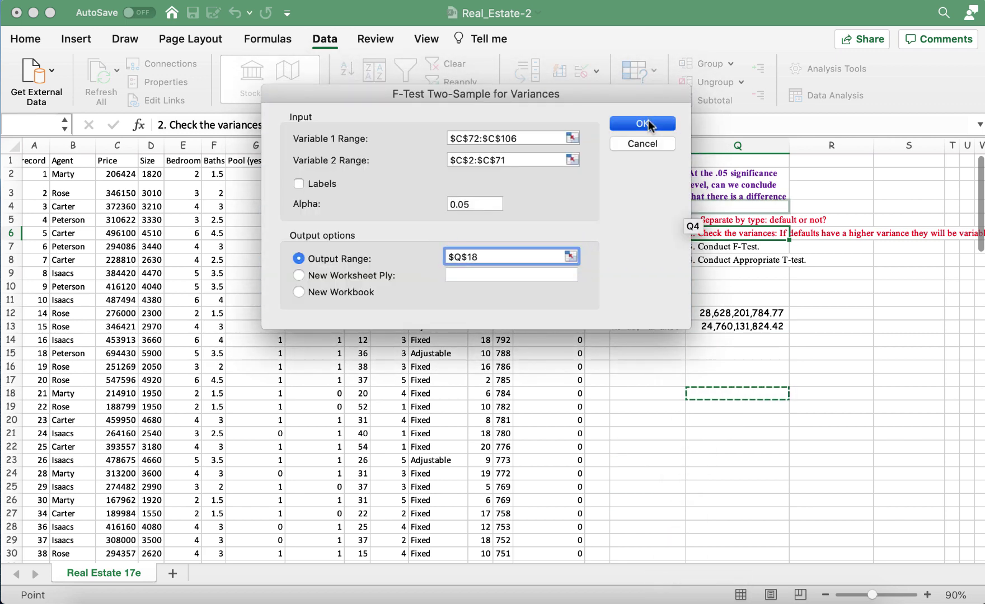
pyautogui.click(643, 124)
# Widen column Q slightly and make the F value 1.156221703 in R25 red
pyautogui.scroll(-5, 749, 280)
pyautogui.hscroll(2, 749, 280)
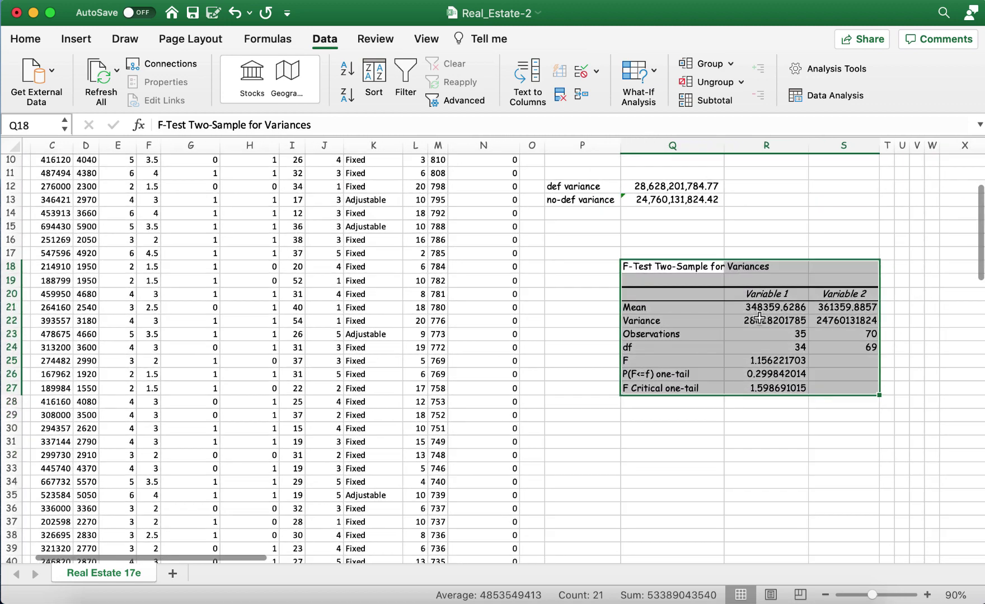
pyautogui.click(745, 392)
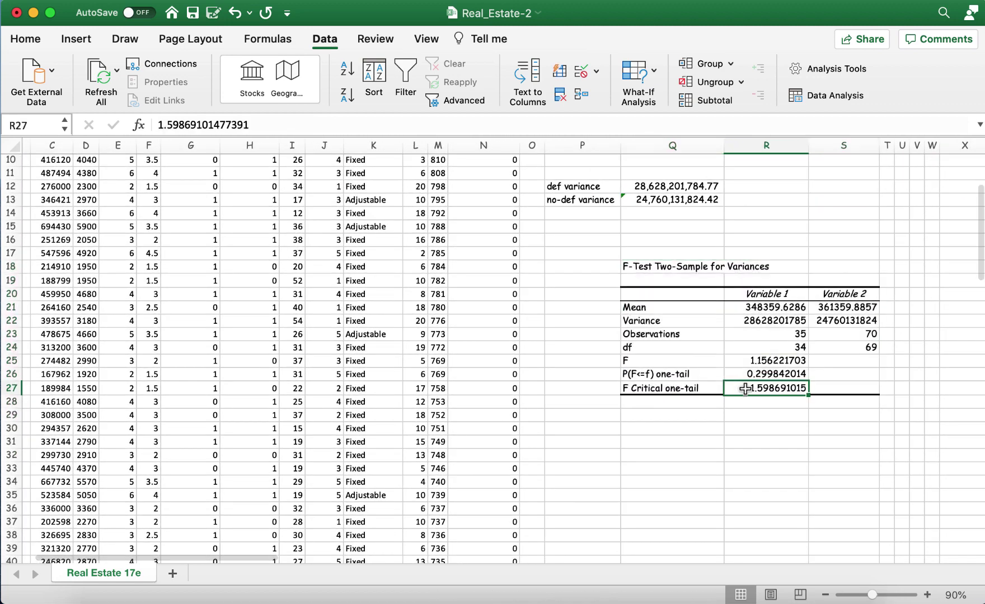
pyautogui.moveTo(723, 145); pyautogui.dragTo(726, 145)
pyautogui.moveTo(694, 389); pyautogui.dragTo(772, 390)
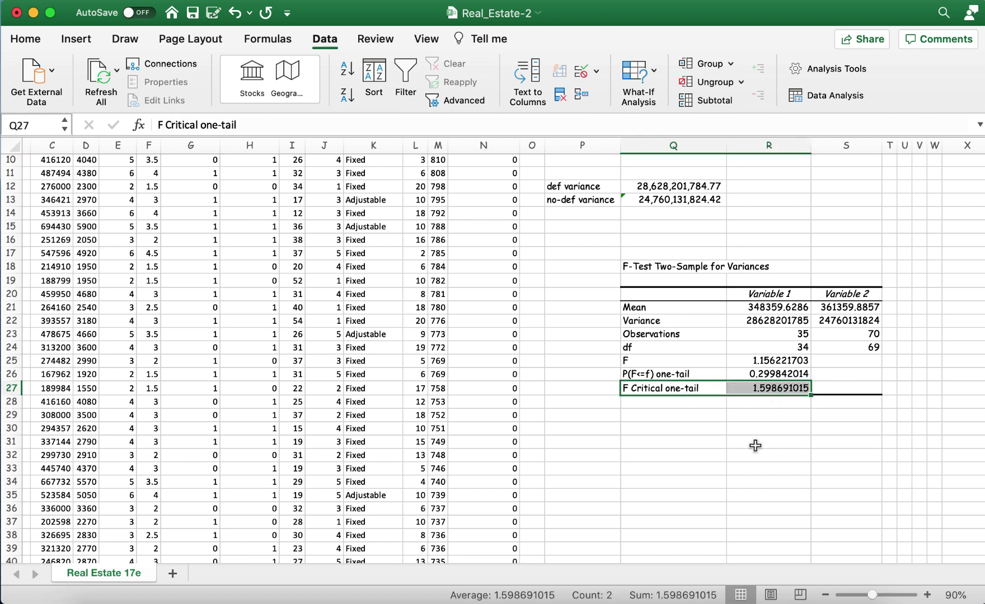
pyautogui.moveTo(684, 364); pyautogui.dragTo(762, 363)
pyautogui.click(762, 363)
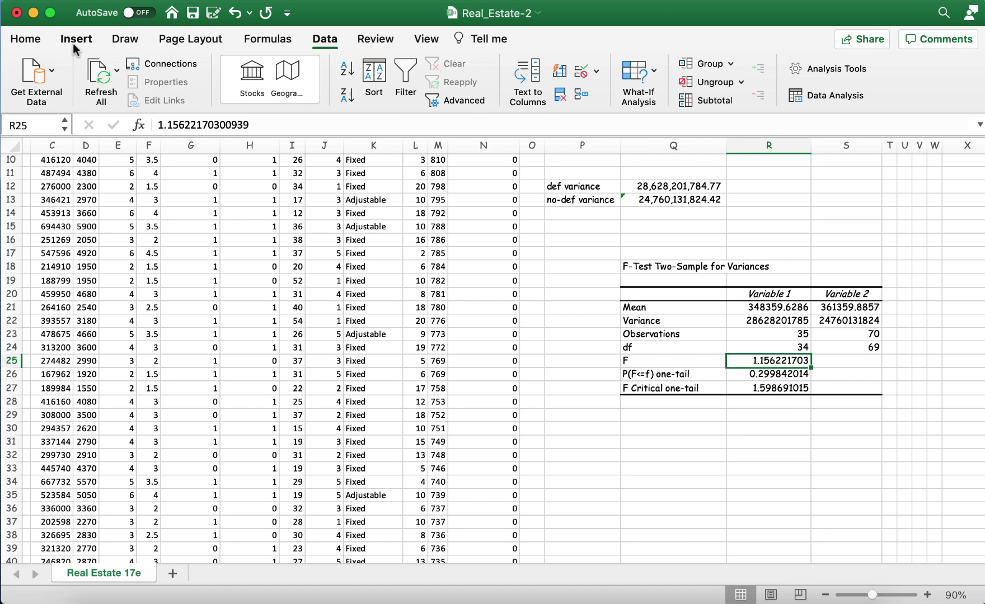
pyautogui.click(26, 41)
pyautogui.click(270, 95)
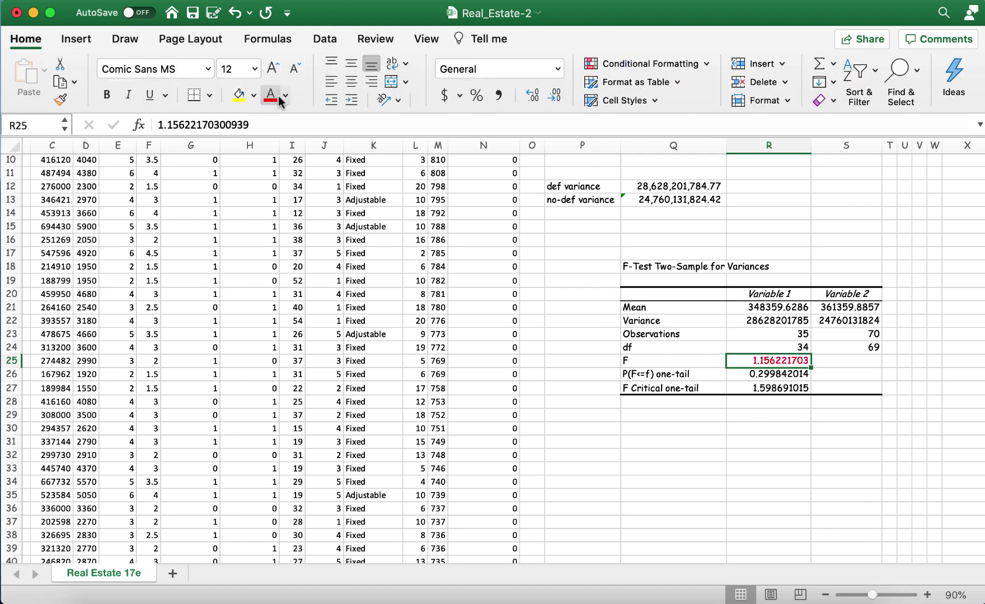
# Make the F Critical one-tail value 1.598691015 in R27 red
pyautogui.doubleClick(783, 389)
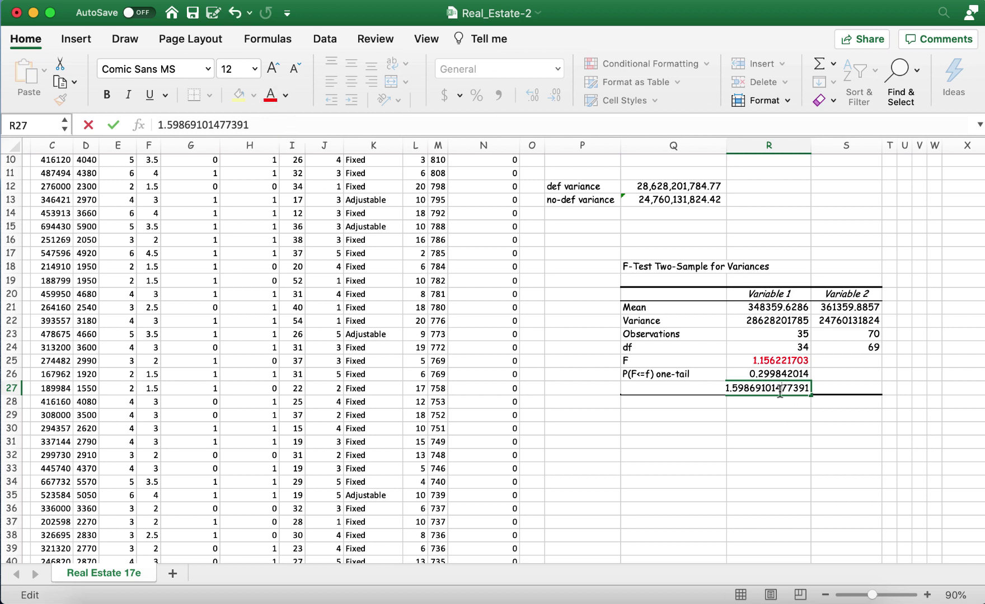
pyautogui.click(764, 427)
pyautogui.click(769, 388)
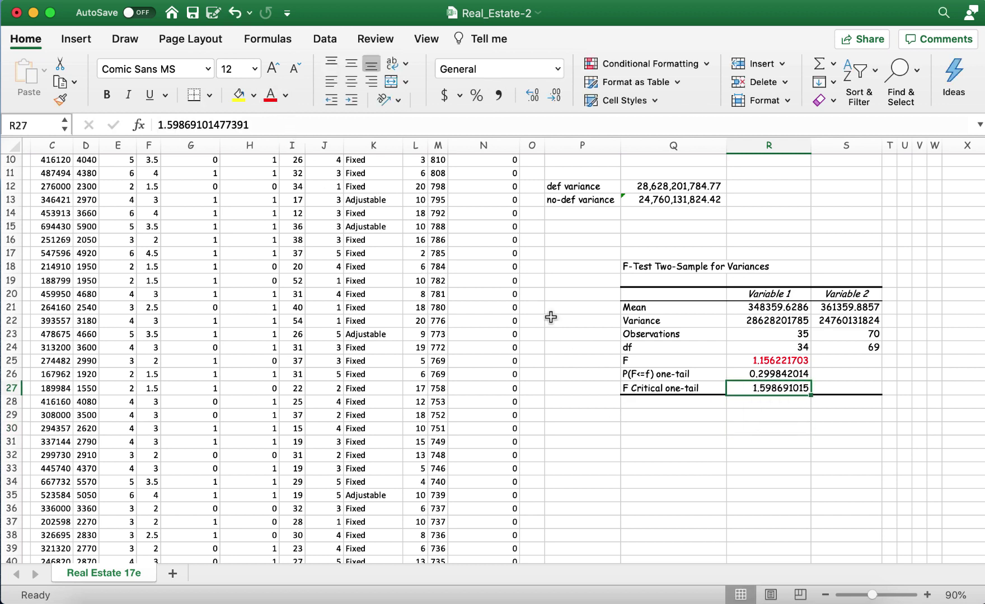
pyautogui.click(270, 94)
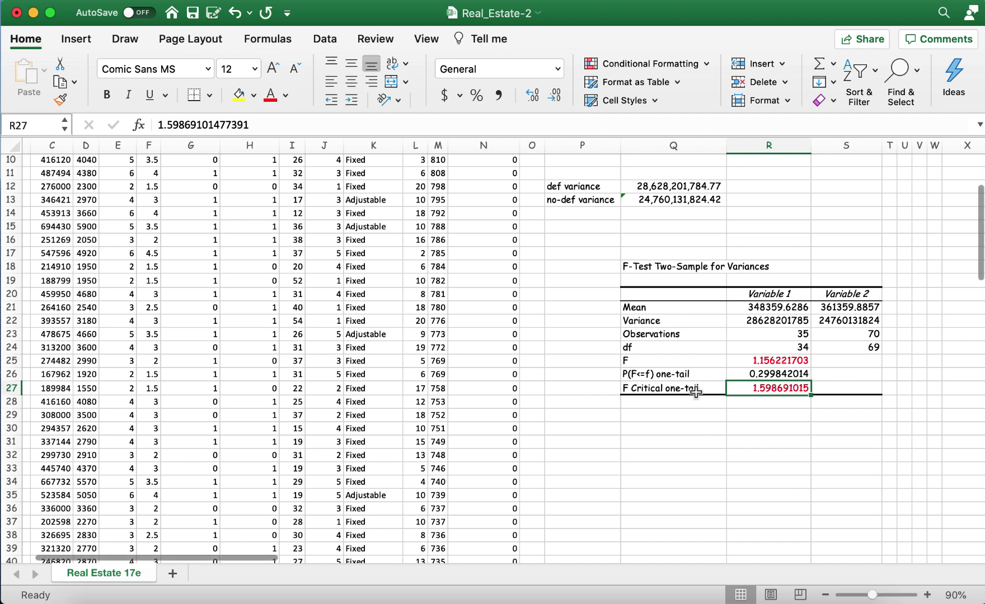
pyautogui.click(779, 359)
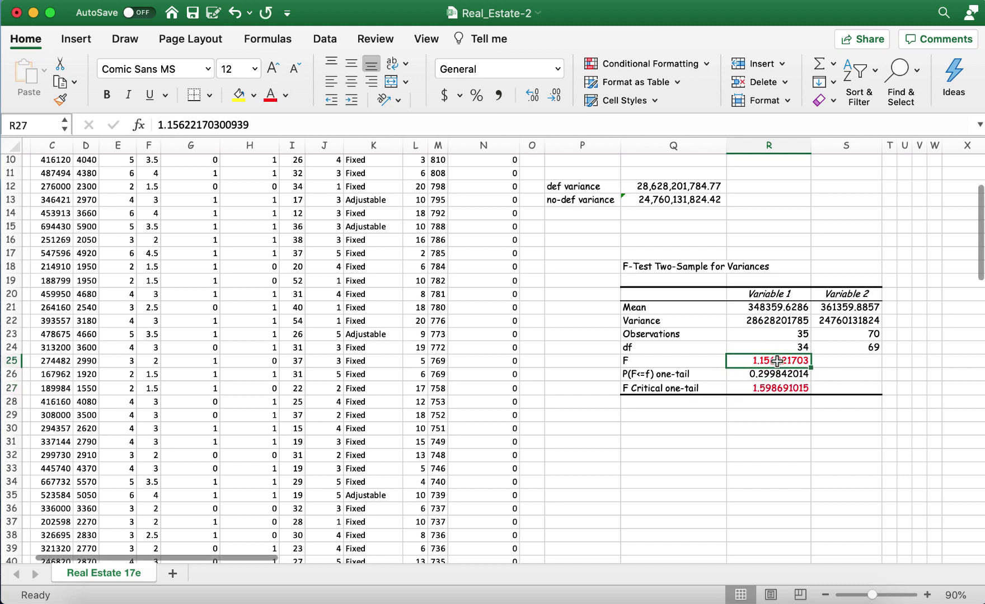
pyautogui.click(772, 391)
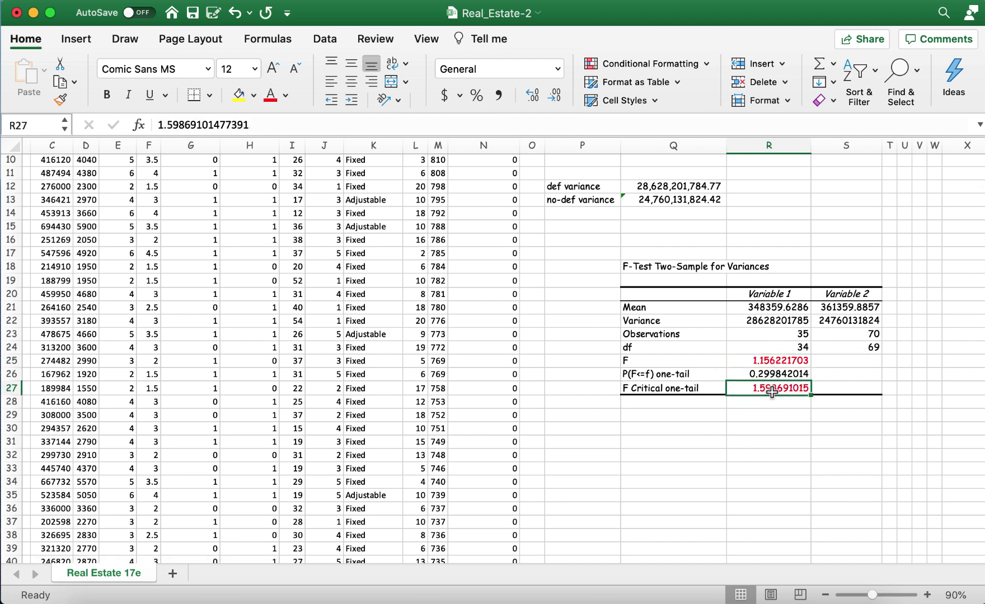
pyautogui.click(817, 374)
pyautogui.click(860, 358)
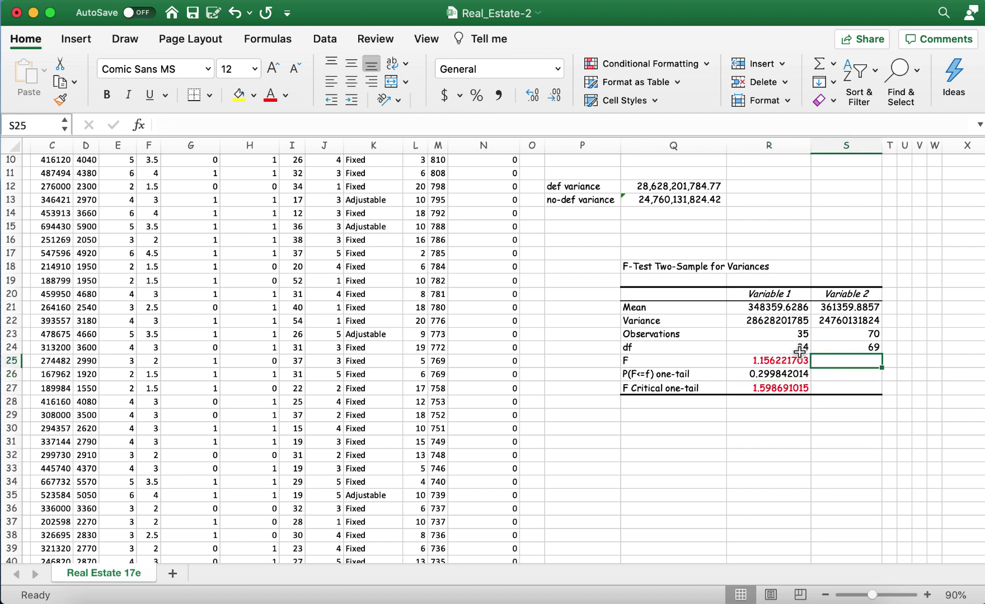
pyautogui.click(643, 427)
pyautogui.click(658, 410)
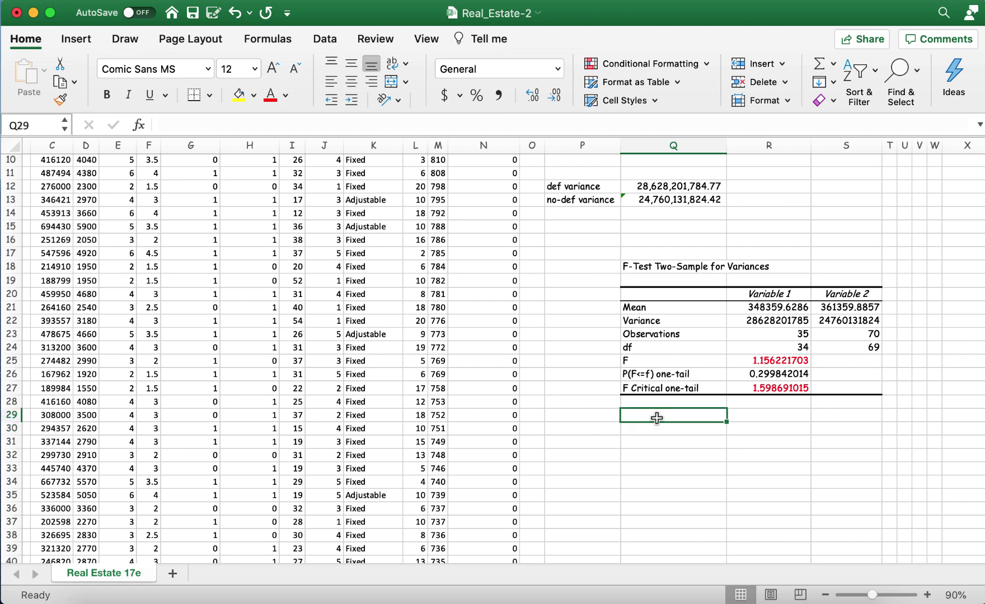
# Add a red 'Pooled T-test' heading in Q29 below the F-test table
pyautogui.write('Pooled T-tes')
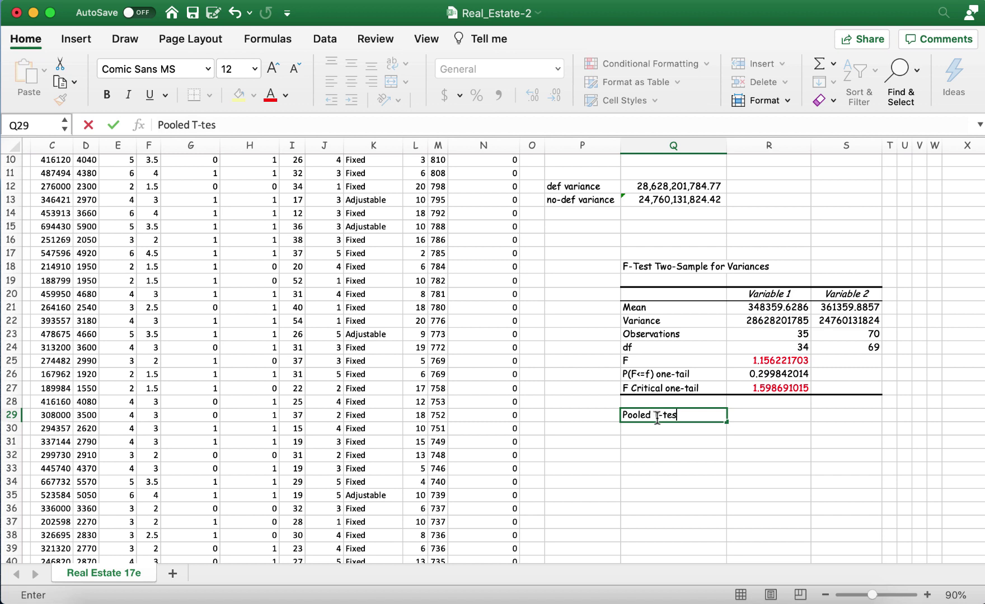
pyautogui.write('t')
pyautogui.click(692, 450)
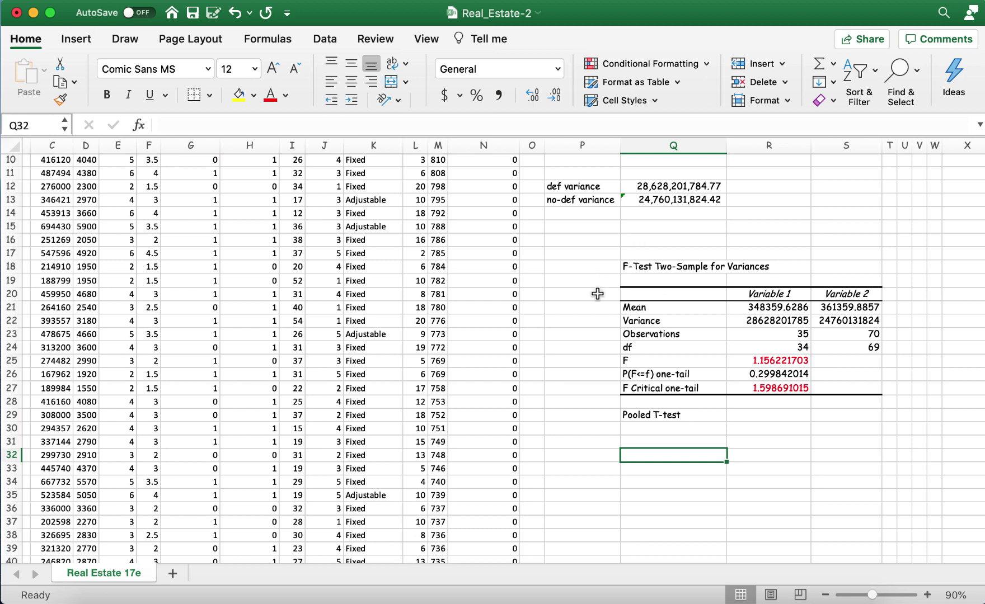
pyautogui.scroll(-5, 715, 443)
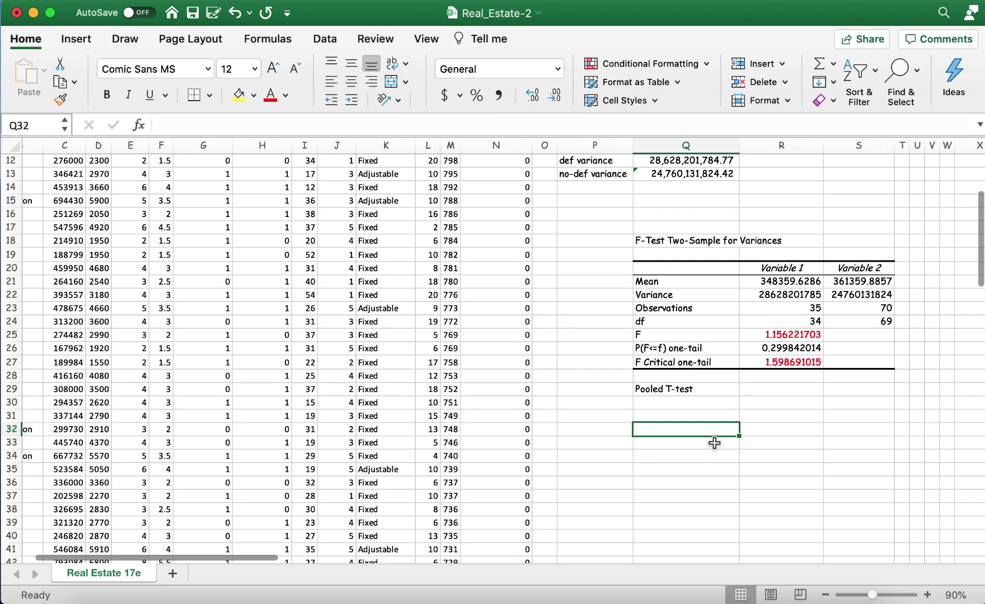
pyautogui.click(649, 325)
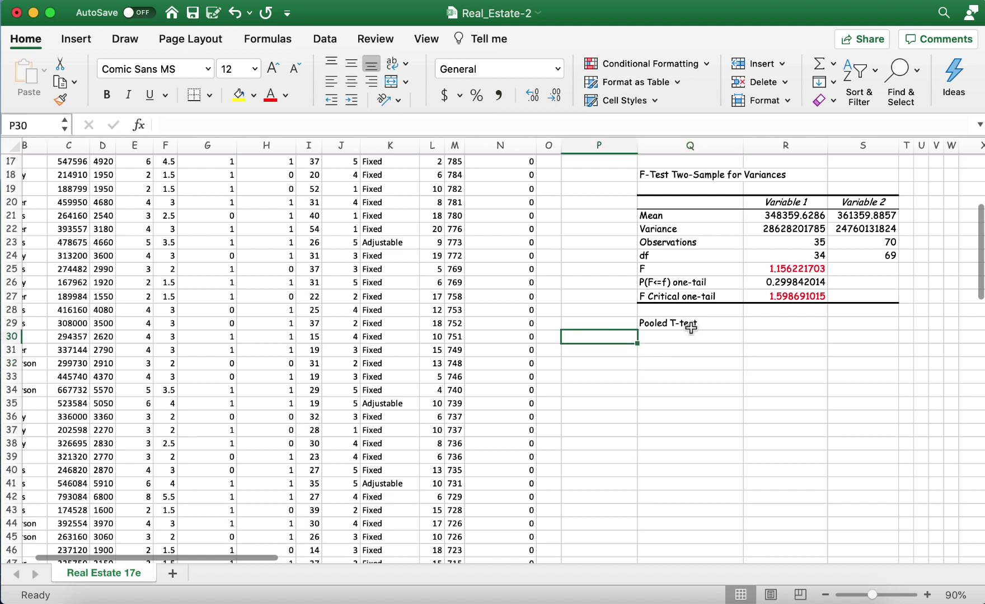
pyautogui.click(271, 94)
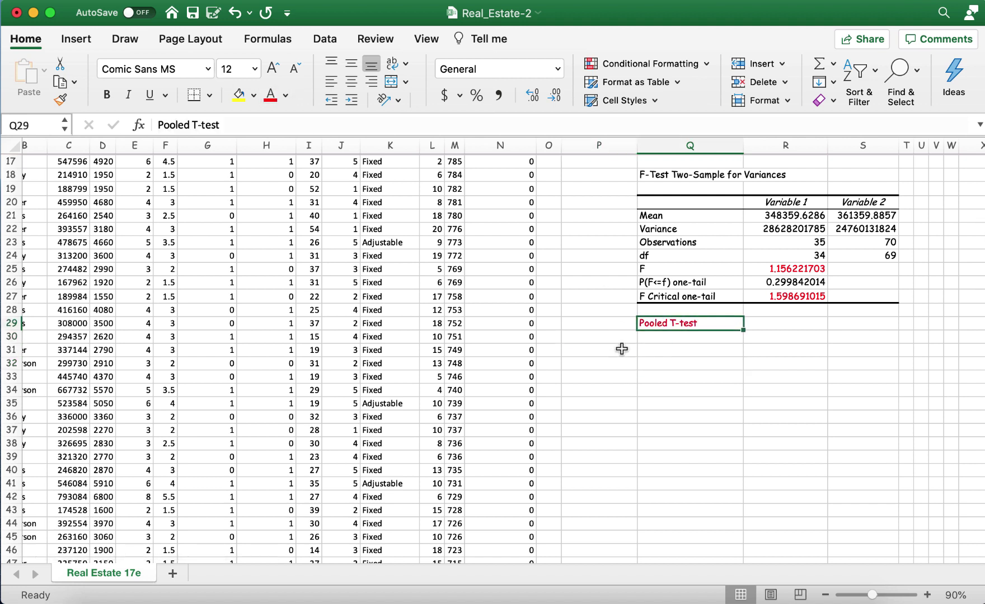
# Rename the F-test column headers to 'Variable 1 Default' and 'Variable 2 no default'
pyautogui.moveTo(786, 203); pyautogui.dragTo(860, 203)
pyautogui.click(860, 202)
pyautogui.click(808, 203)
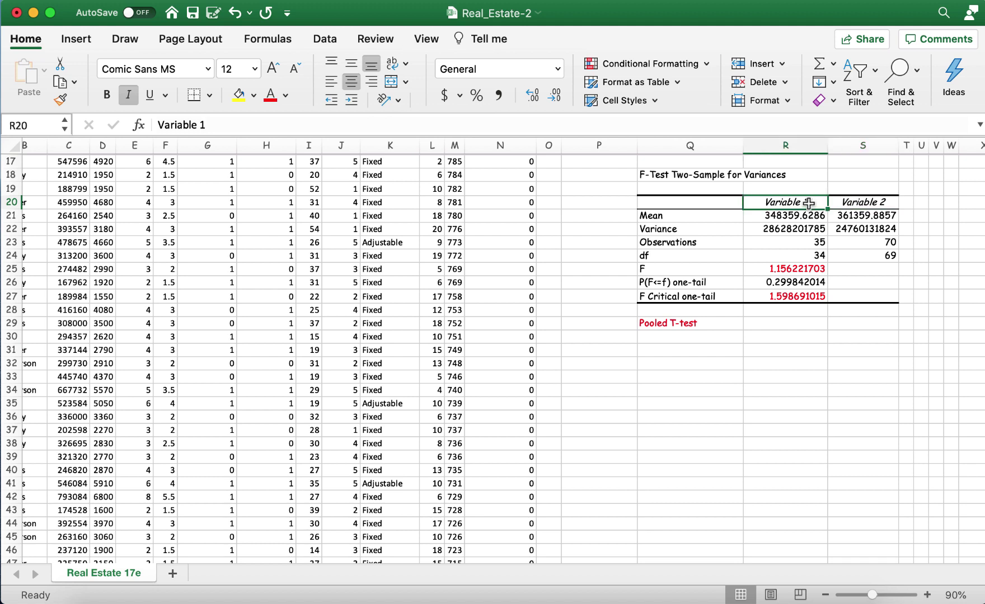
pyautogui.doubleClick(814, 202)
pyautogui.write('D')
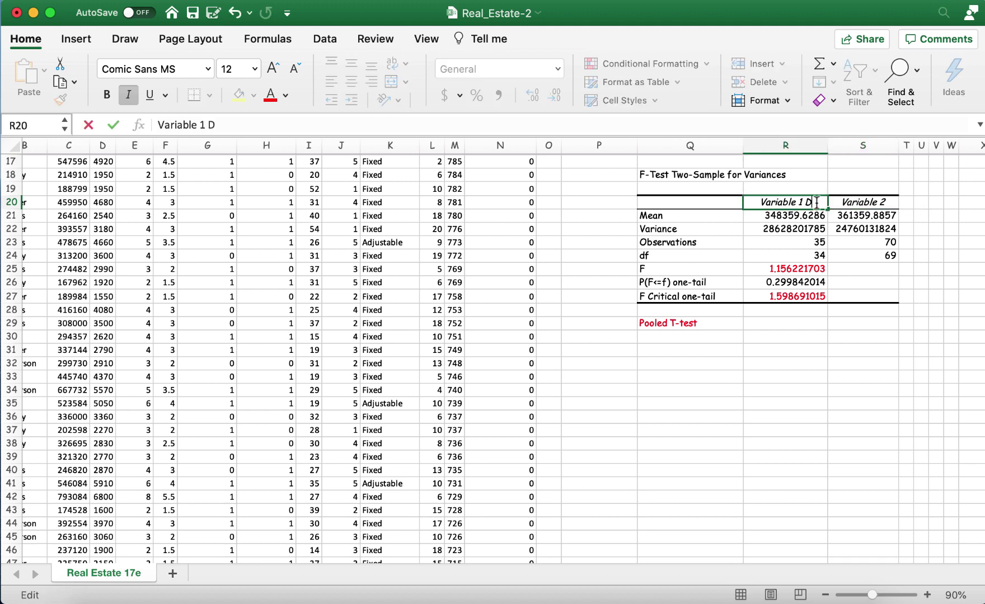
pyautogui.write('efault')
pyautogui.click(896, 202)
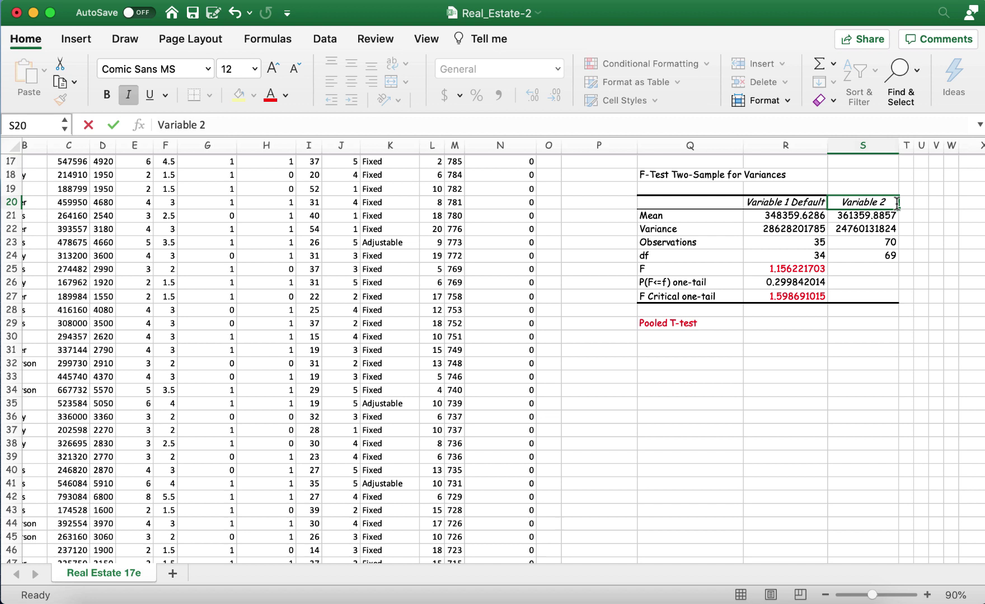
pyautogui.doubleClick(897, 202)
pyautogui.write('no dea')
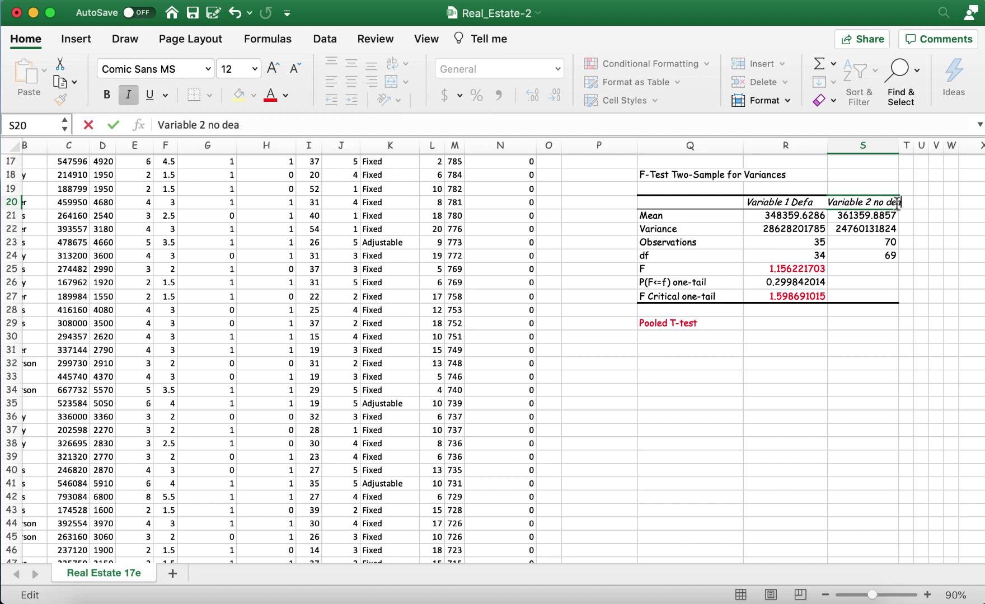
pyautogui.press('BackSpace')
pyautogui.write('fault')
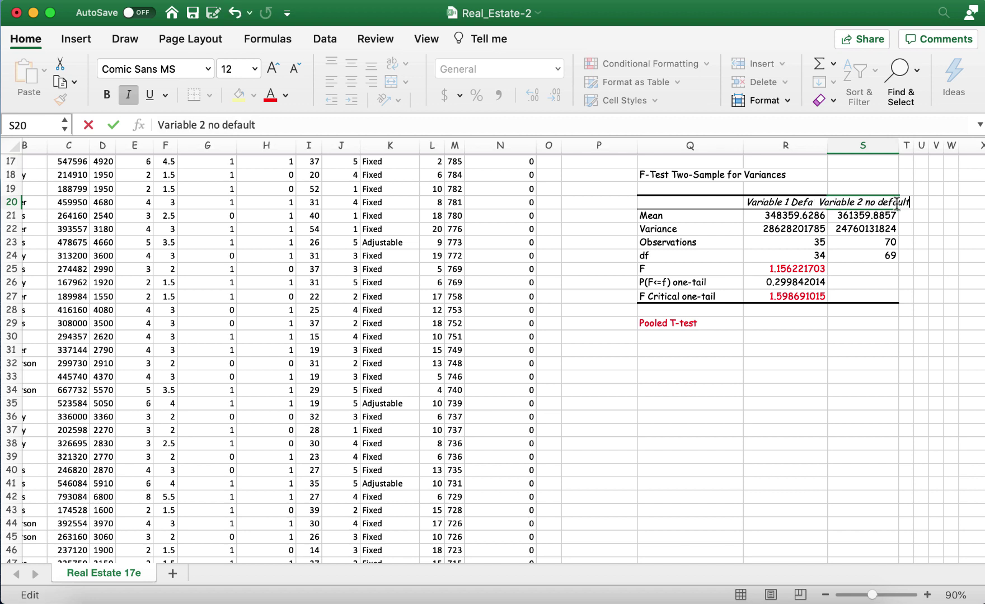
pyautogui.click(862, 363)
pyautogui.click(709, 342)
pyautogui.click(690, 400)
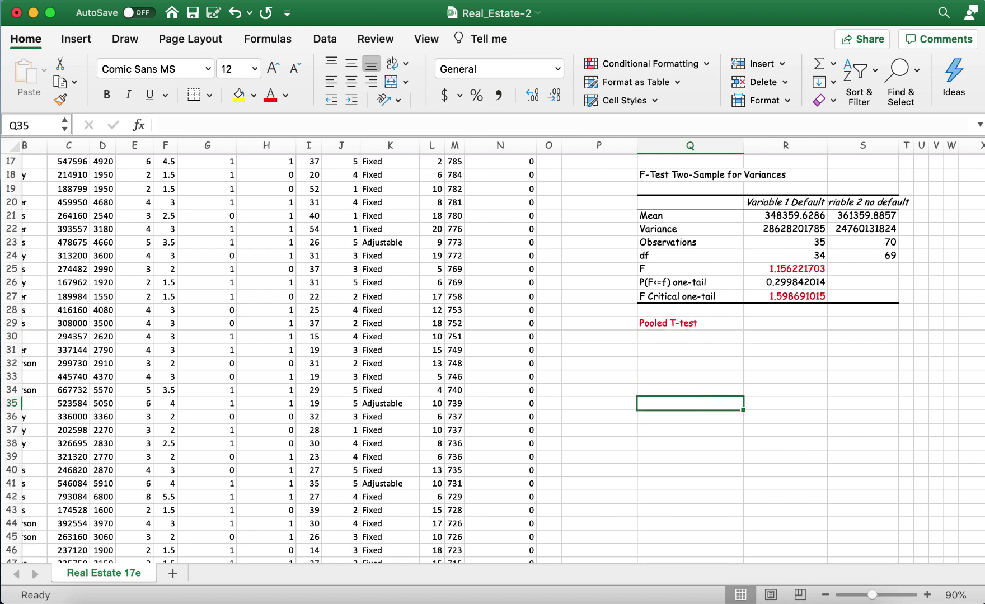
# Write the null hypothesis 'Ho: mean 1 = mean 2' under the Pooled T-test label
pyautogui.click(661, 351)
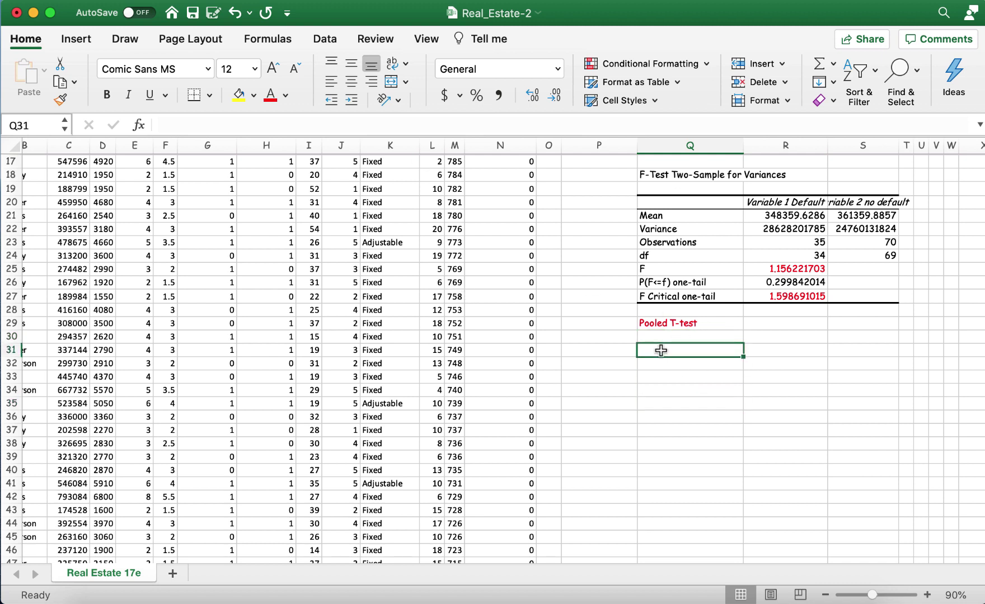
pyautogui.write('Ho')
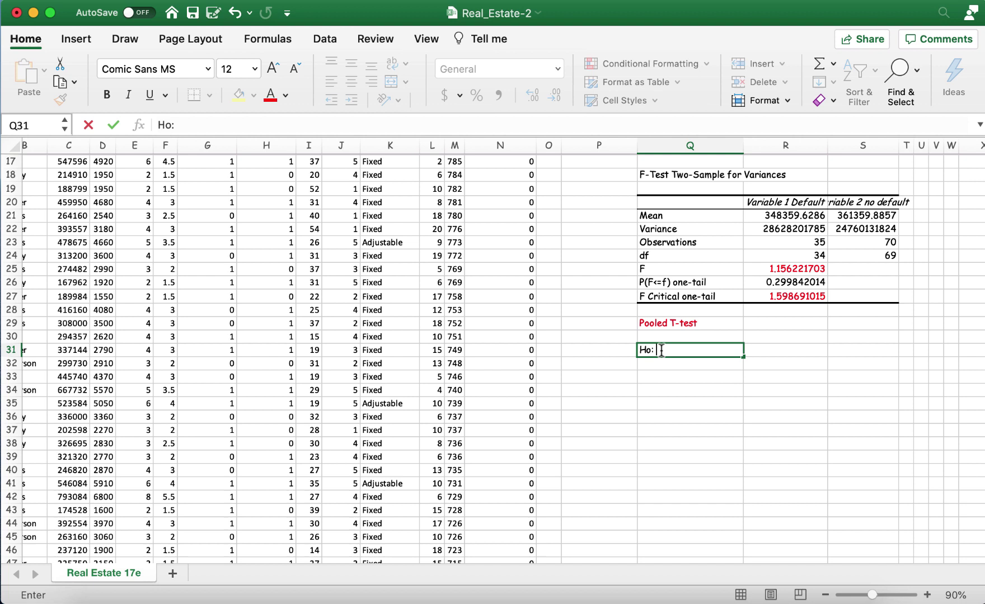
pyautogui.write(': mena')
pyautogui.write('mean 2')
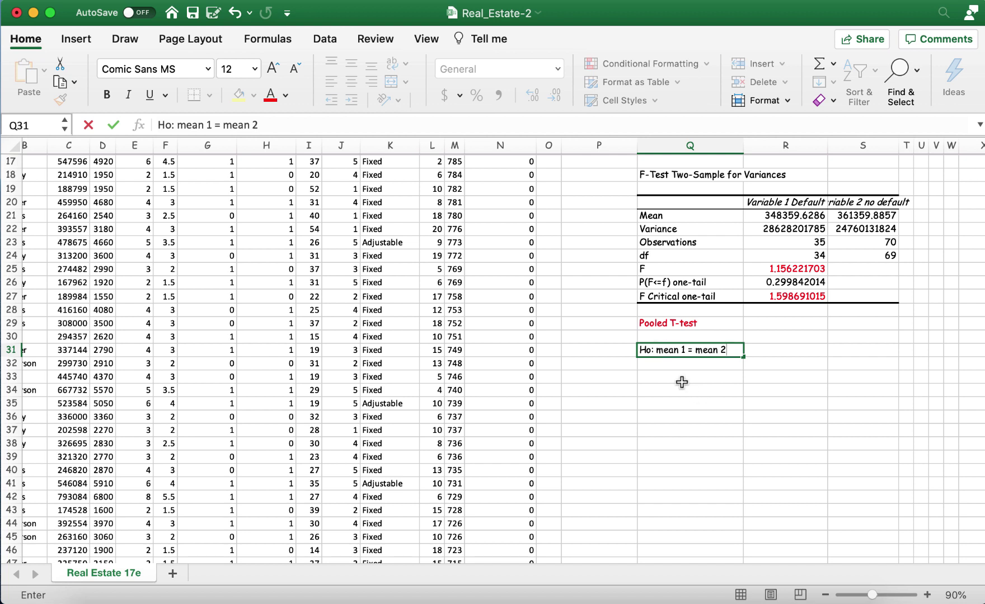
pyautogui.click(678, 369)
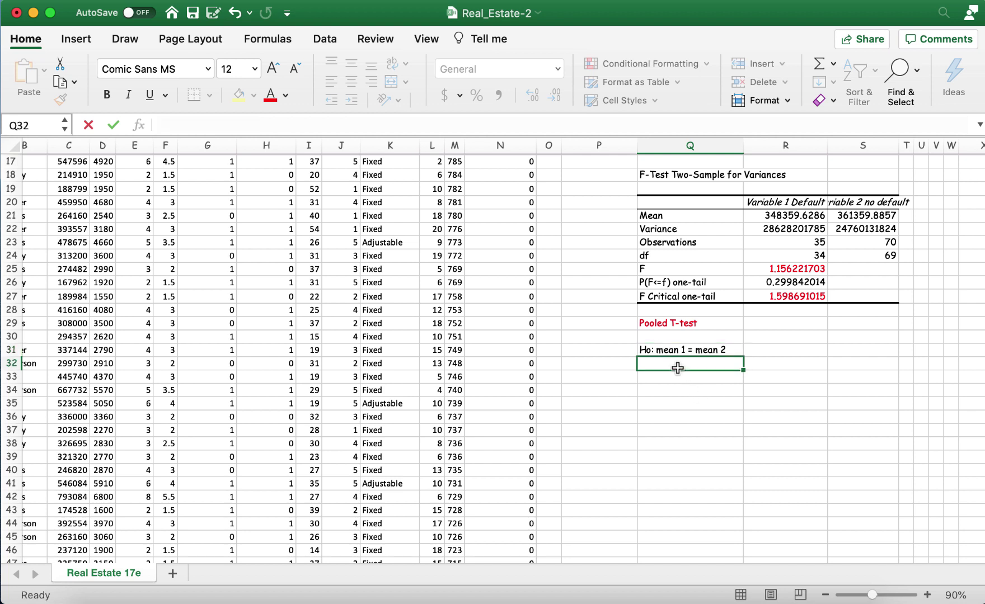
# Write the alternative hypothesis 'H1: mean 1 no equal to mean 2' below it
pyautogui.write('hi')
pyautogui.press('BackSpace')
pyautogui.press('BackSpace')
pyautogui.press('BackSpace')
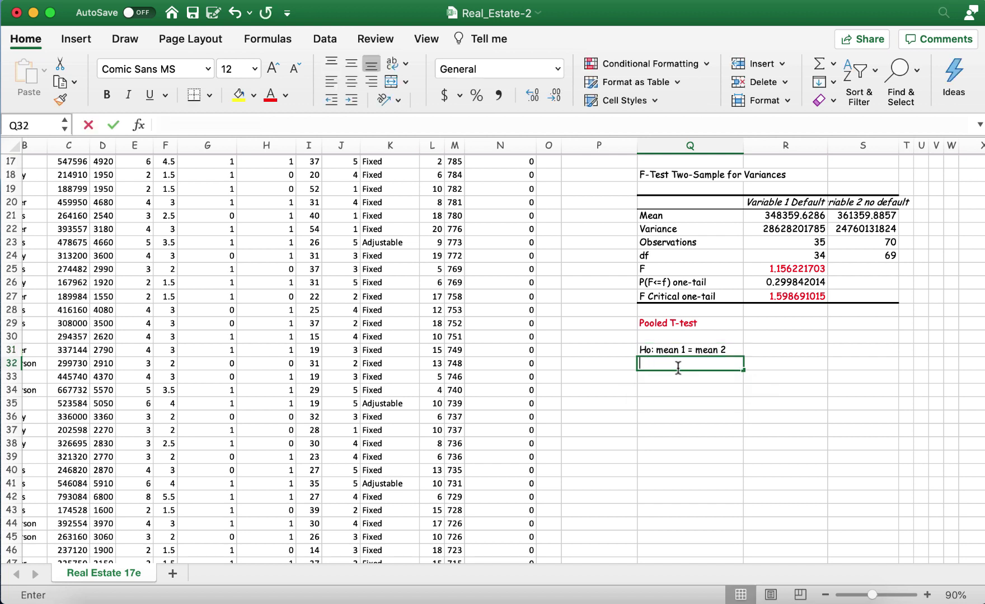
pyautogui.write('H1')
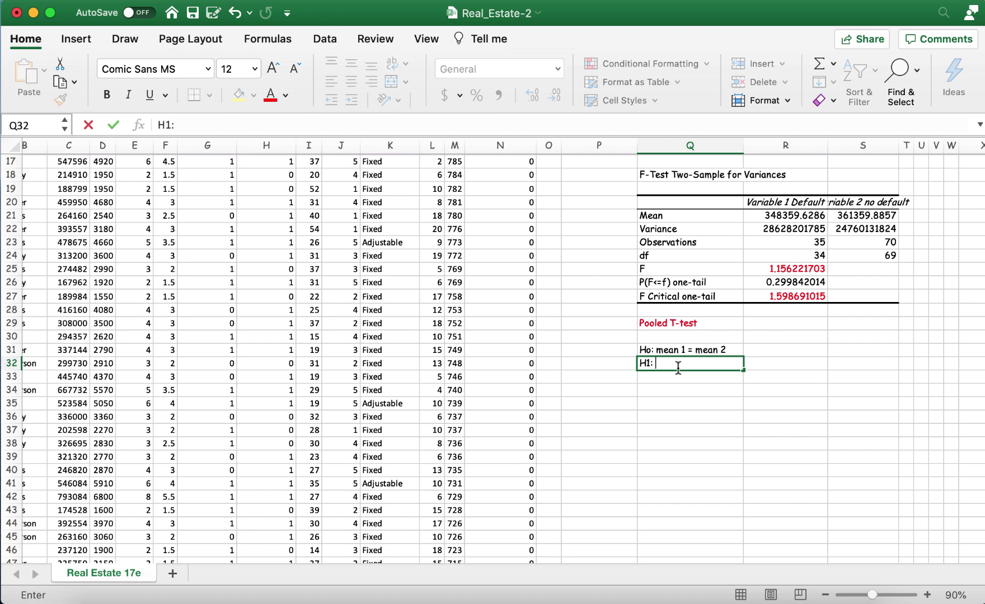
pyautogui.write(': mean 1')
pyautogui.write('no equal to ')
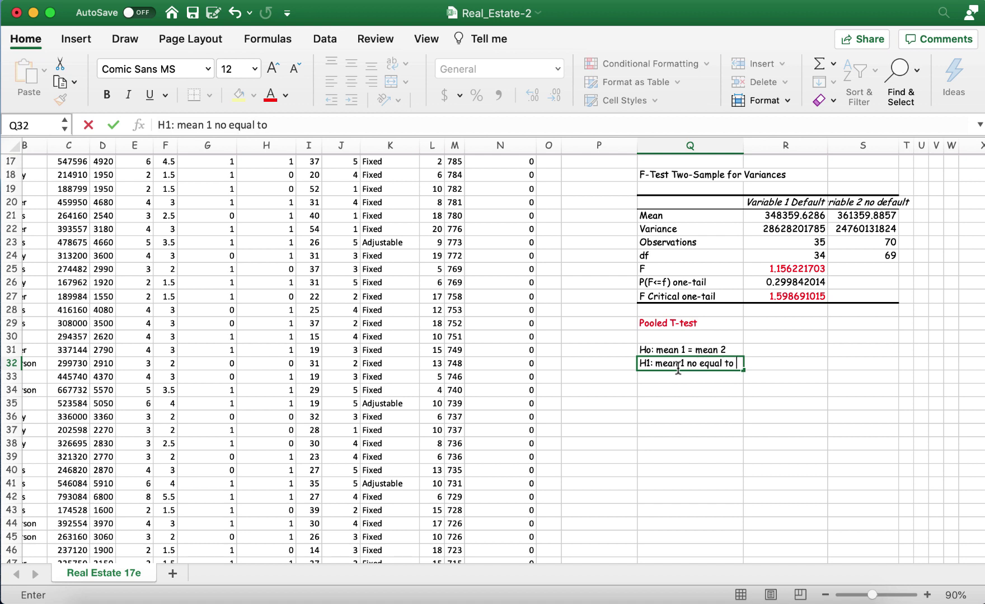
pyautogui.write('mean 2')
pyautogui.press('Return')
pyautogui.press('Return')
pyautogui.press('Return')
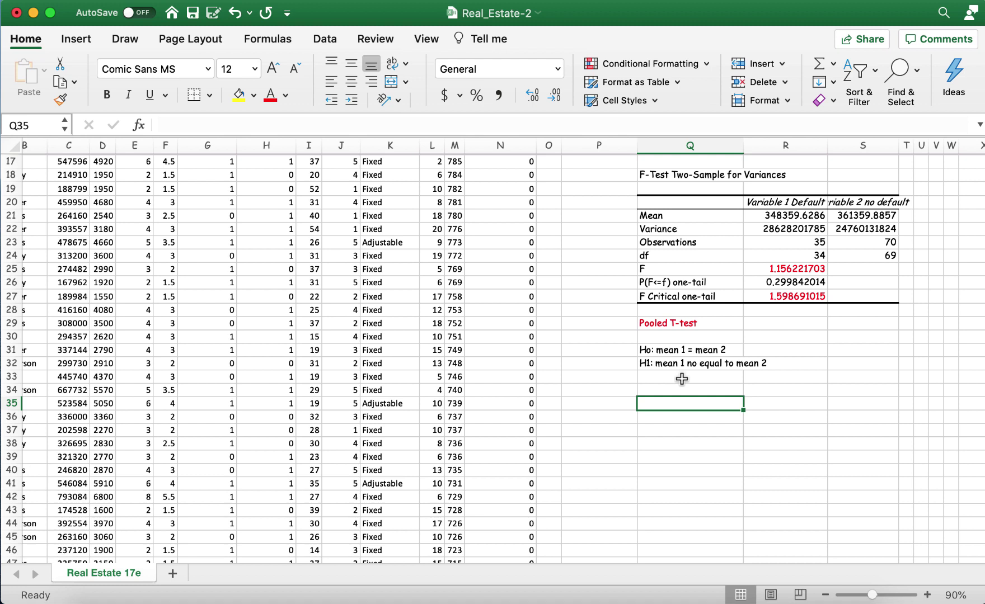
pyautogui.click(664, 378)
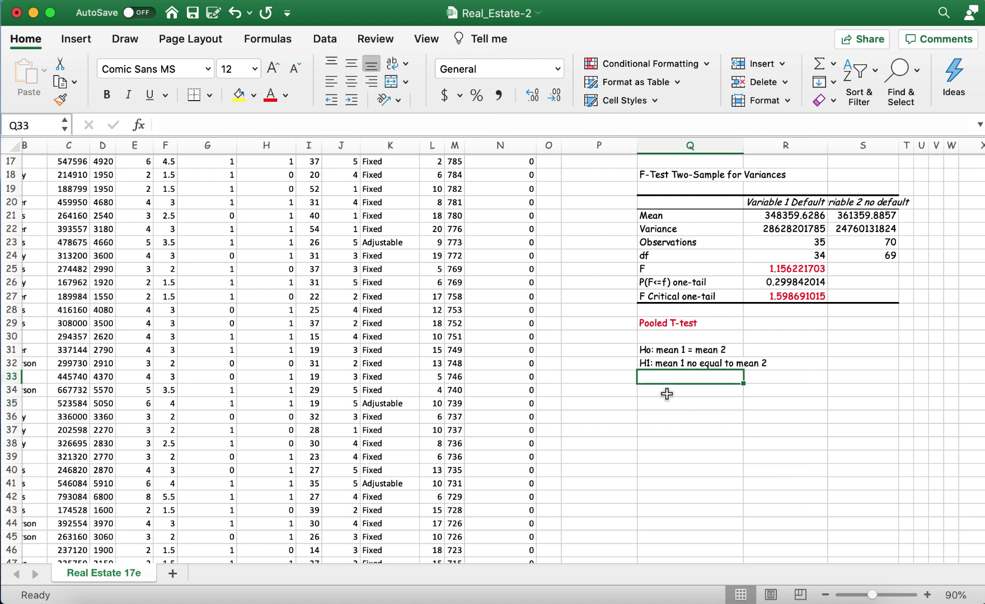
pyautogui.click(667, 392)
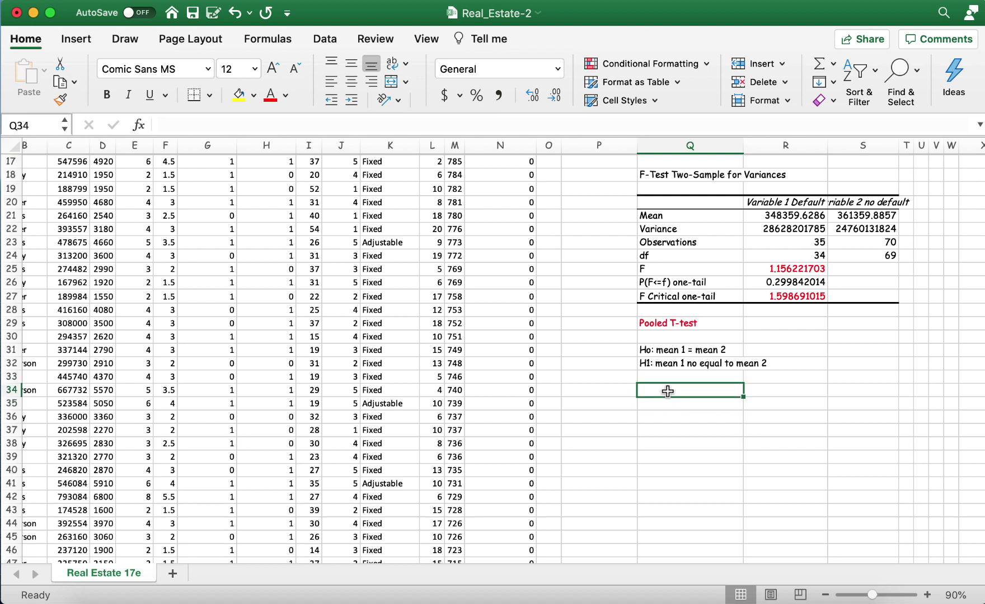
# From Data Analysis, choose the 't-Test: Two-Sample Assuming Equal Variances' tool
pyautogui.click(324, 39)
pyautogui.click(850, 99)
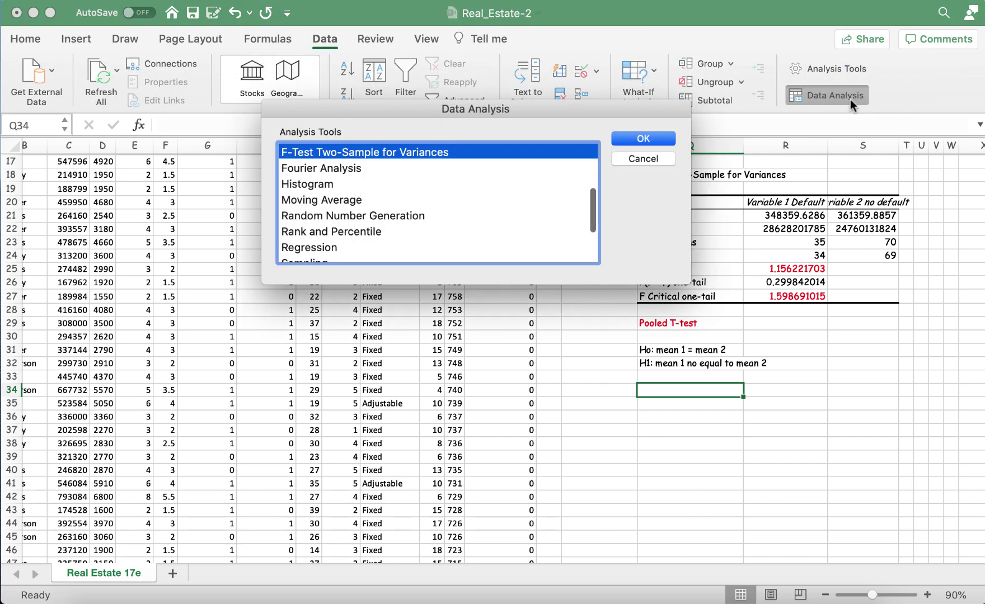
pyautogui.scroll(-5, 297, 223)
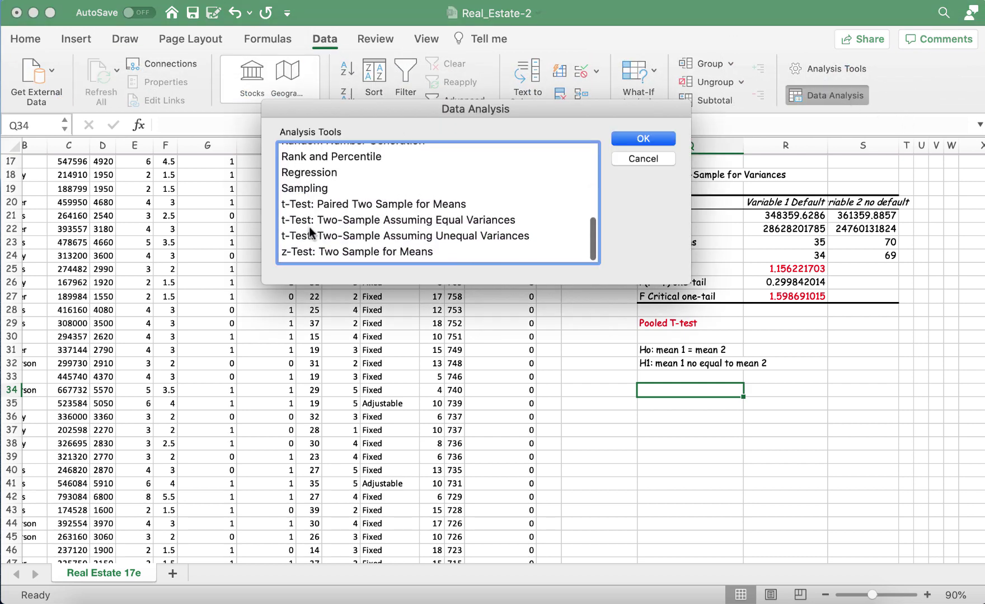
pyautogui.click(425, 222)
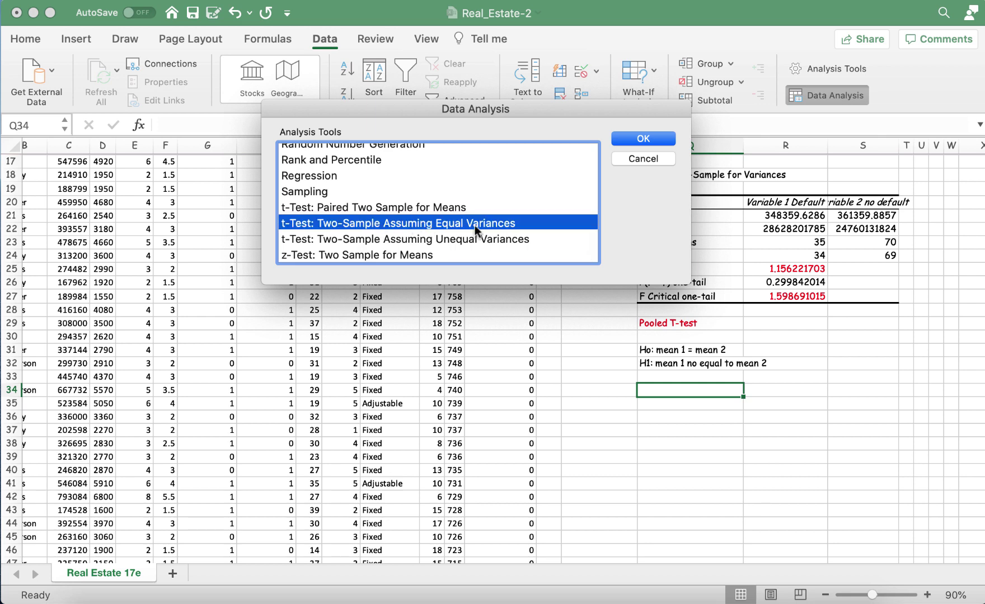
pyautogui.click(647, 137)
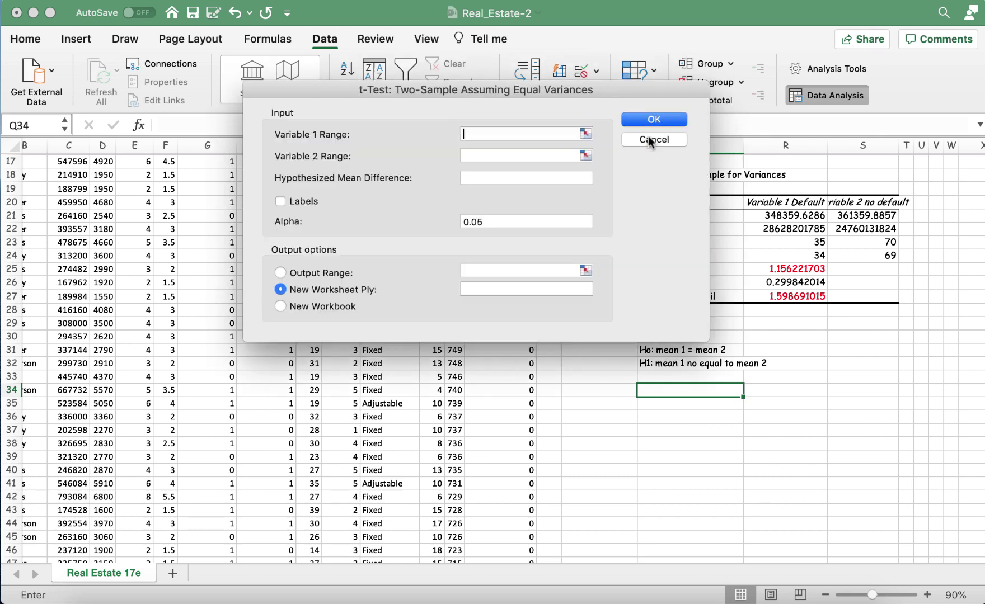
# Set Variable 1 Range to $C$72:$C$106 and Variable 2 Range to $C$2:$C$71
pyautogui.click(585, 133)
pyautogui.scroll(-20, 176, 370)
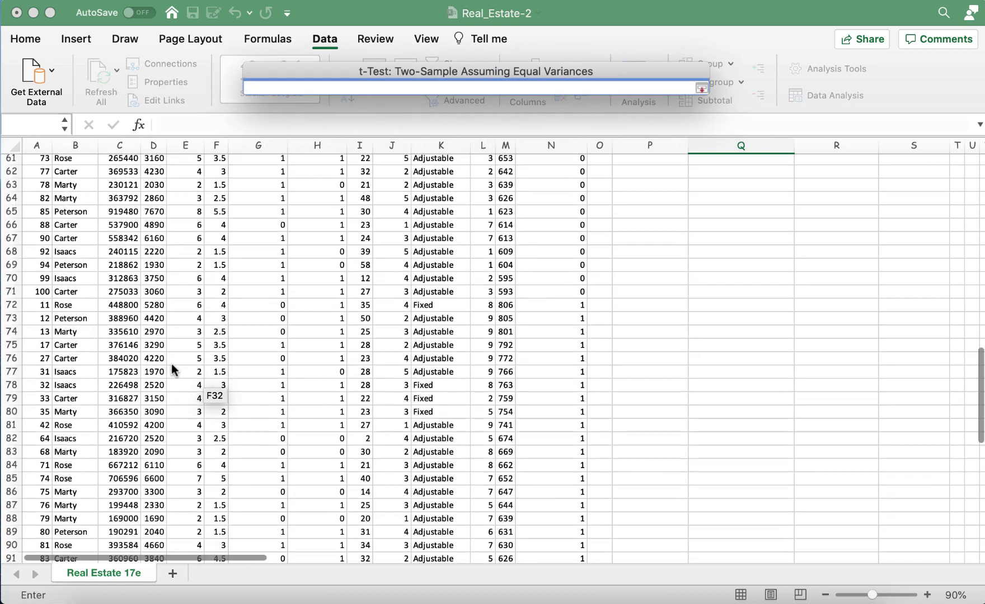
pyautogui.scroll(-8, 171, 369)
pyautogui.scroll(6, 171, 370)
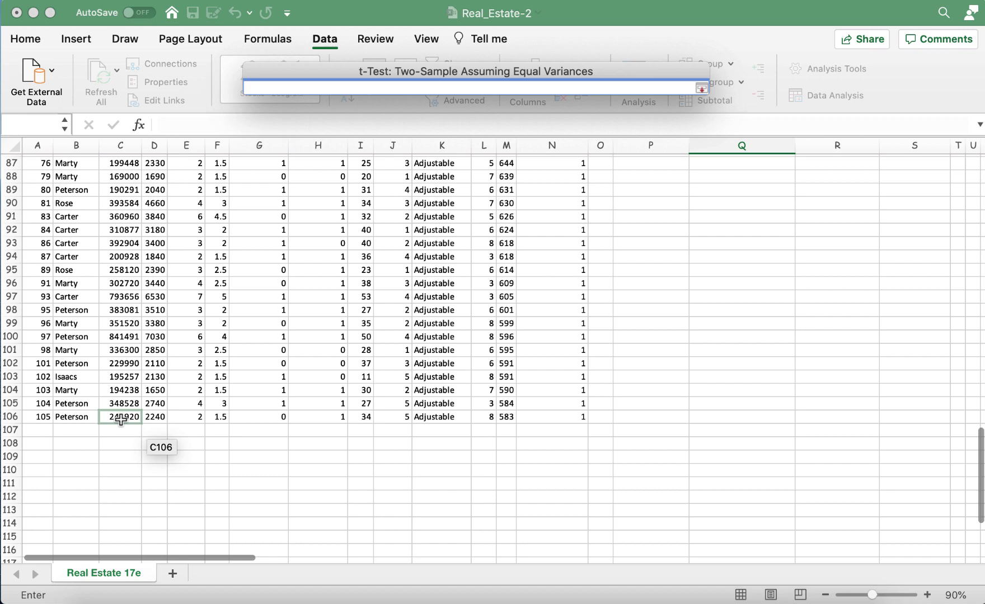
pyautogui.moveTo(120, 417); pyautogui.dragTo(121, 176)
pyautogui.click(701, 88)
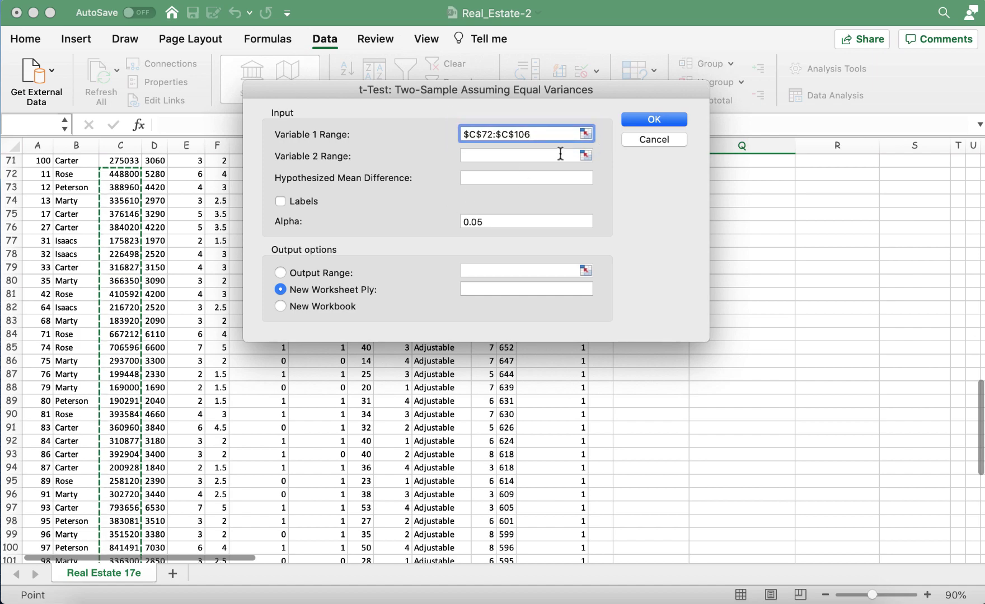
pyautogui.click(580, 159)
pyautogui.scroll(-5, 107, 481)
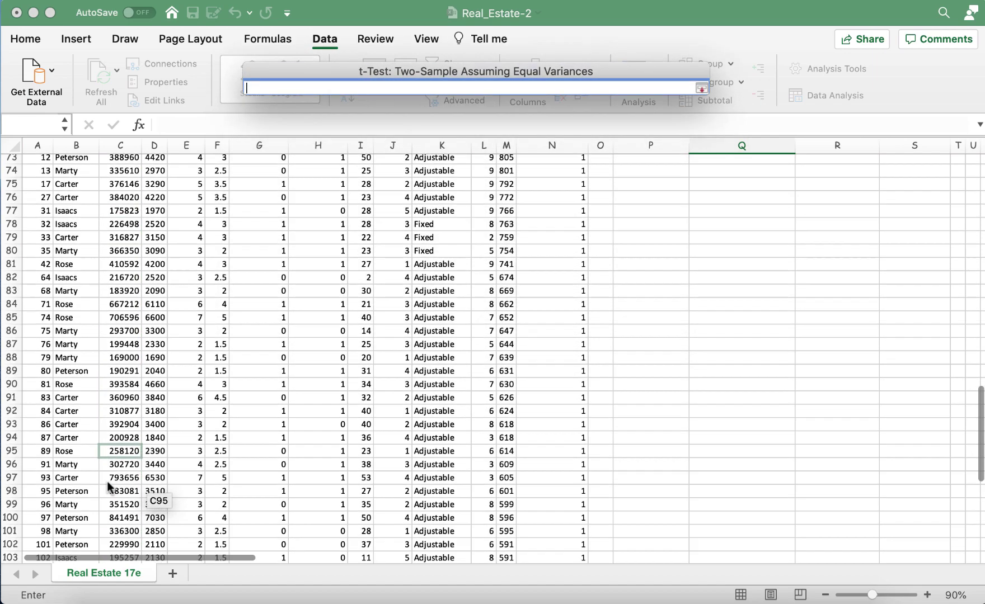
pyautogui.scroll(15, 107, 480)
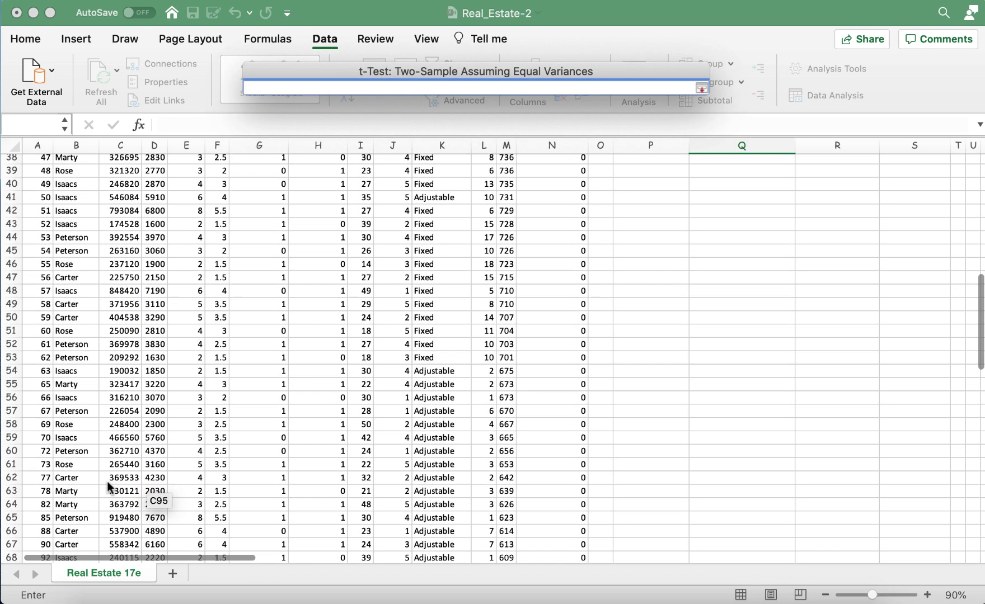
pyautogui.scroll(-7, 107, 481)
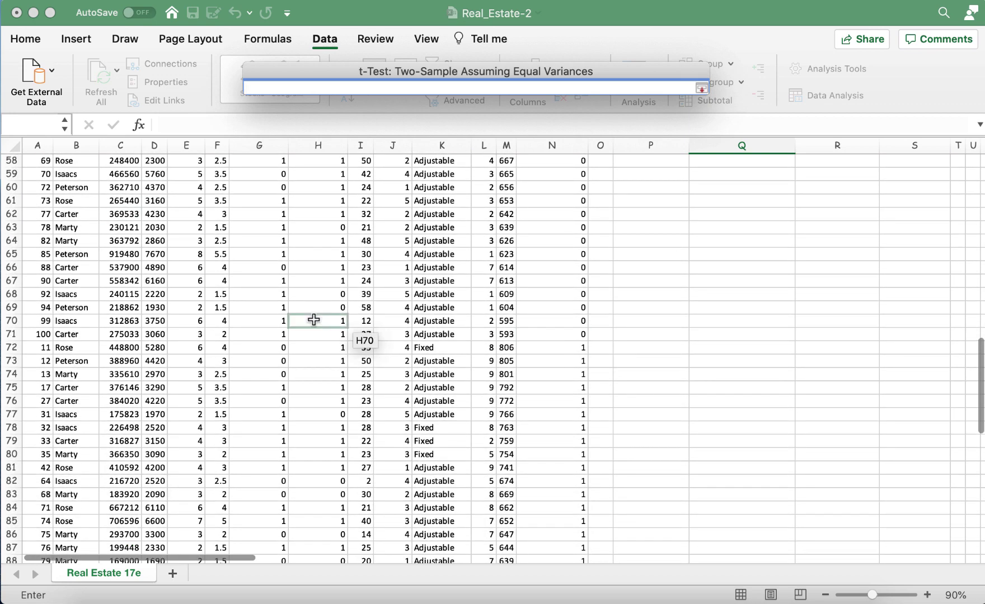
pyautogui.moveTo(145, 327); pyautogui.dragTo(135, 174)
pyautogui.press('Return')
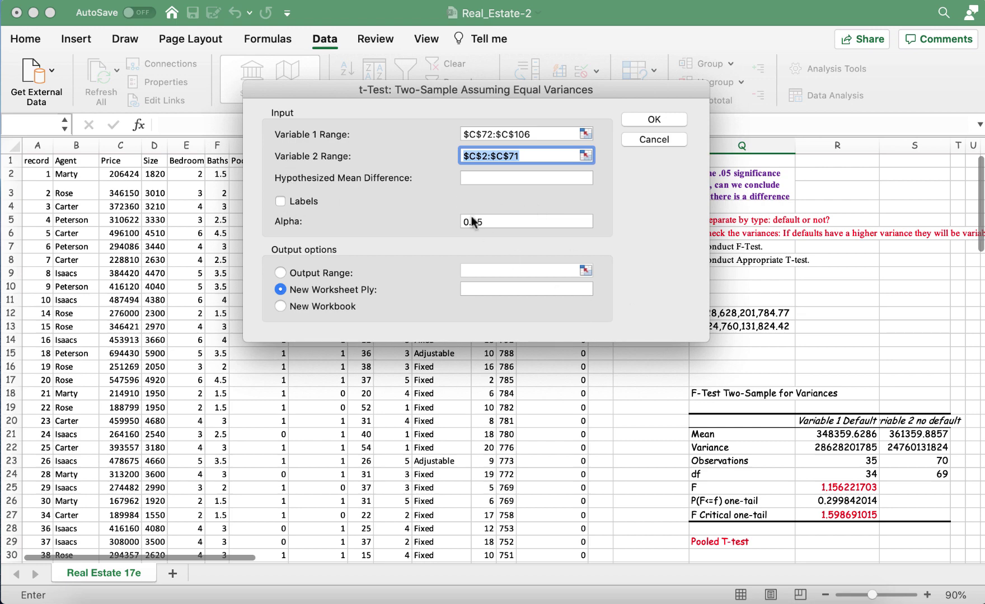
# Send the output to Q34 and run the pooled t-test
pyautogui.click(297, 270)
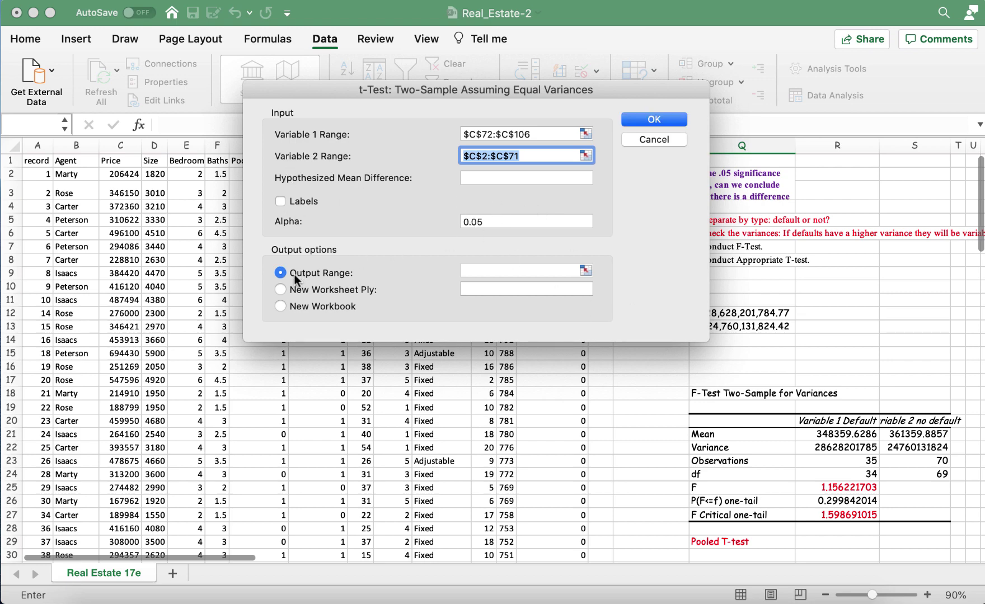
pyautogui.scroll(-10, 845, 419)
pyautogui.scroll(4, 845, 423)
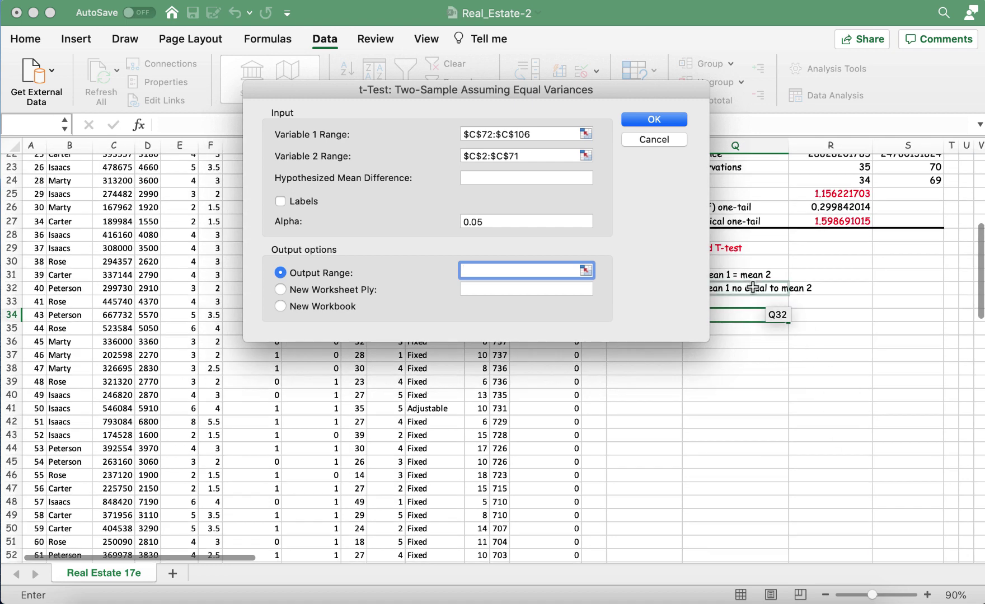
pyautogui.click(751, 313)
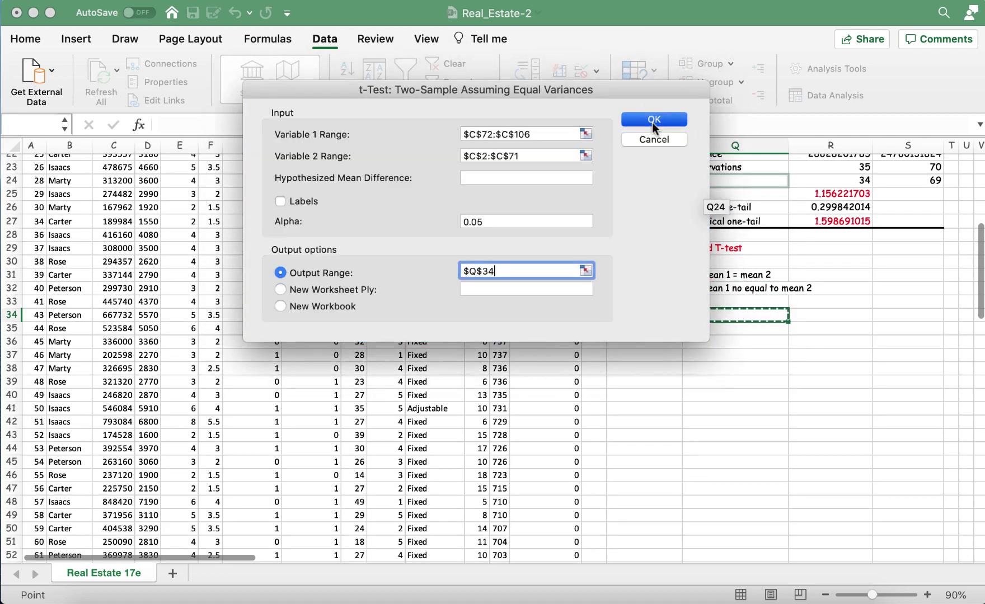
pyautogui.click(654, 120)
# Color the t Stat (-0.389) and t Critical two-tail (1.983) rows red
pyautogui.hscroll(4, 715, 465)
pyautogui.hscroll(2, 715, 465)
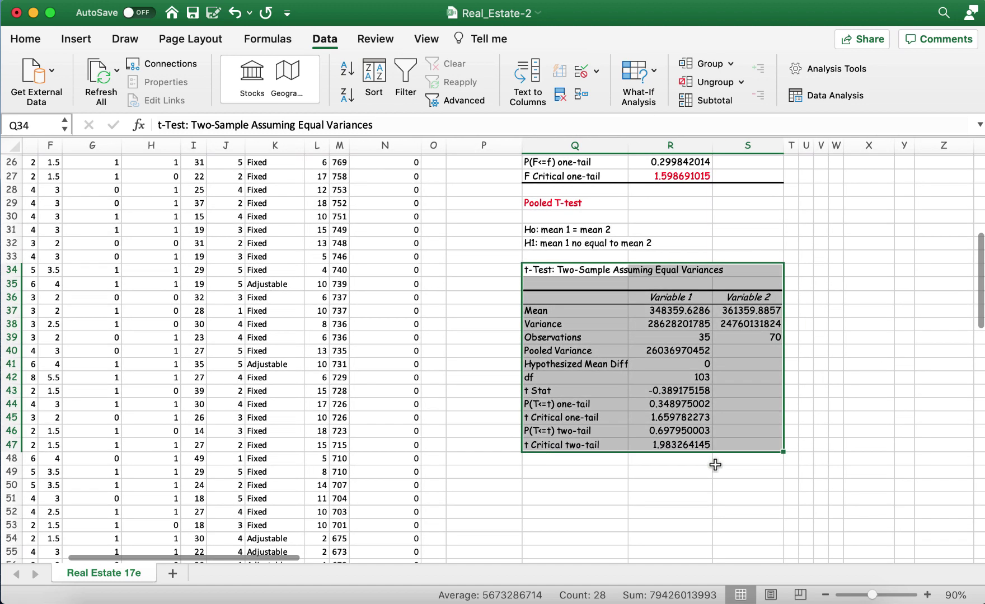
pyautogui.moveTo(682, 390); pyautogui.dragTo(582, 393)
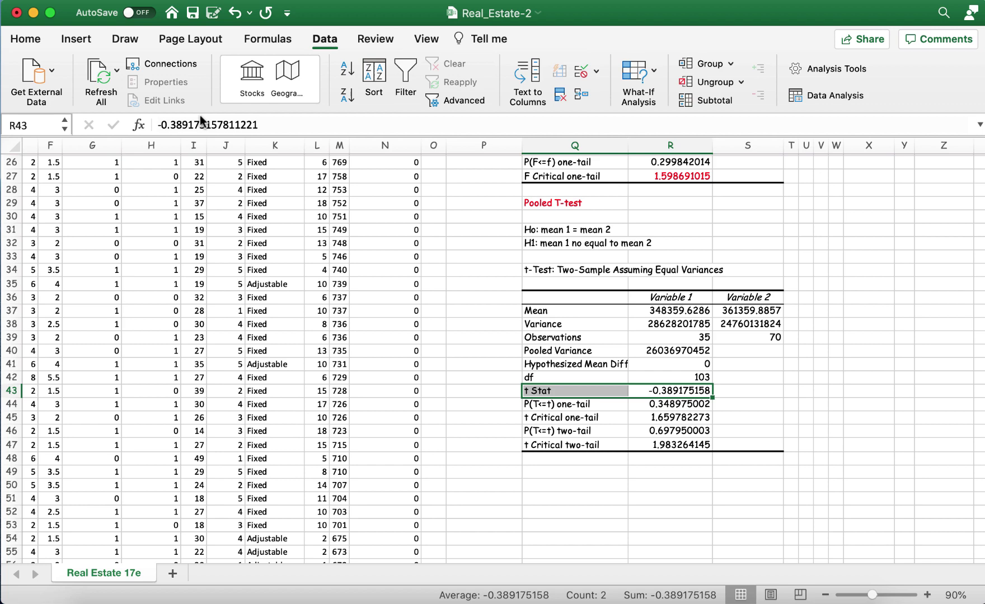
pyautogui.click(25, 38)
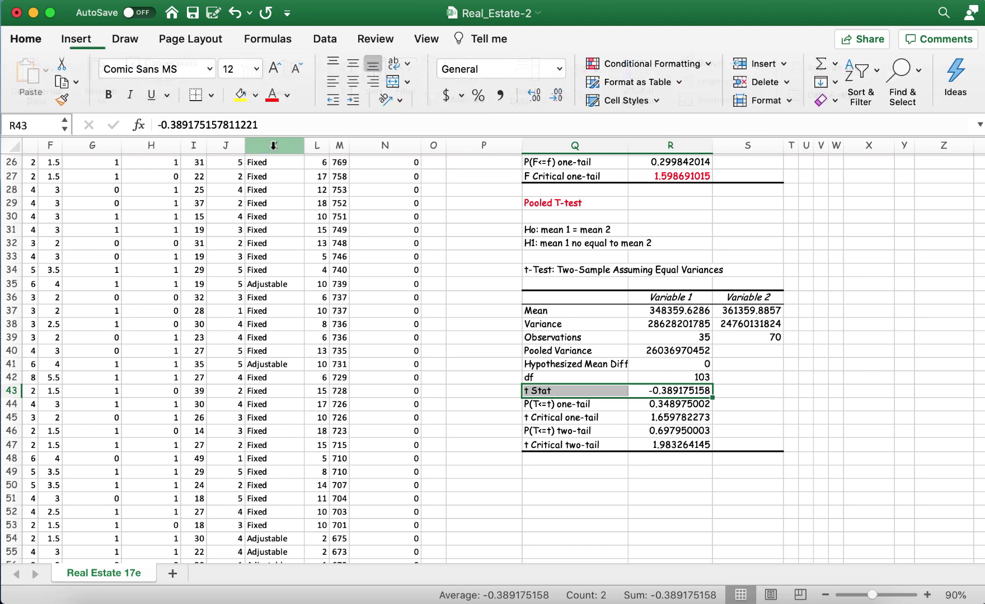
pyautogui.click(279, 94)
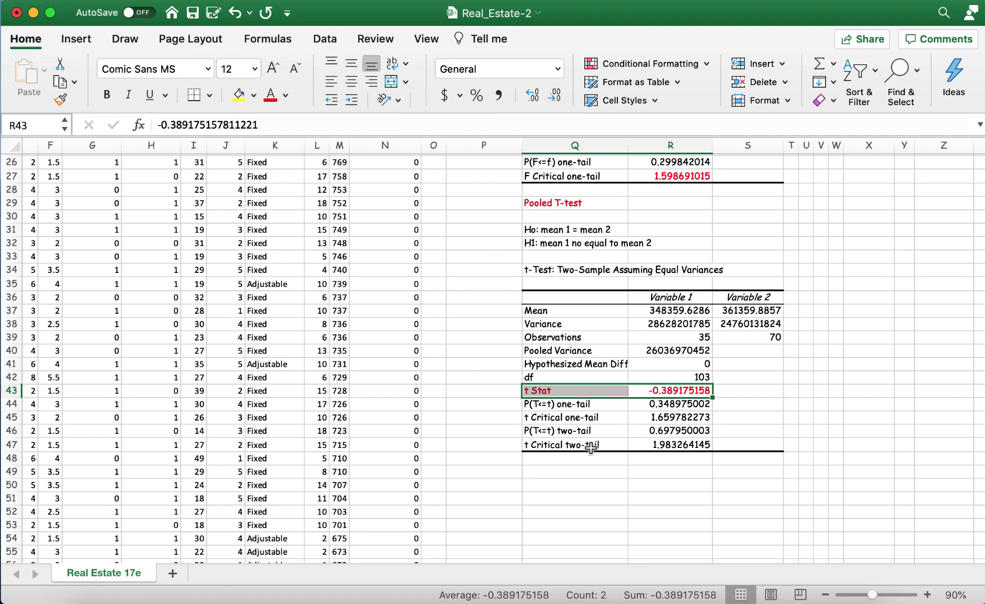
pyautogui.moveTo(592, 448); pyautogui.dragTo(664, 448)
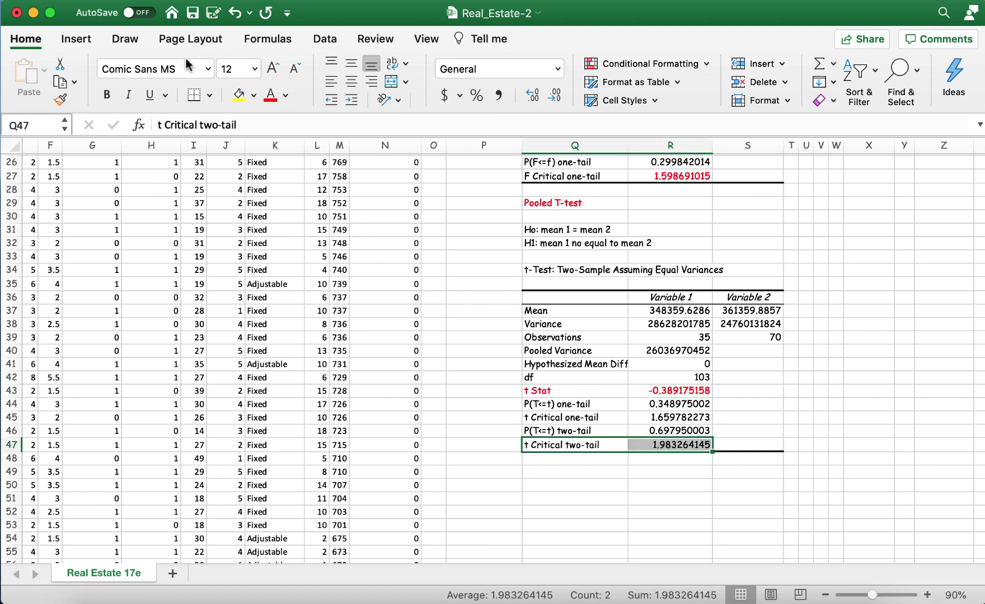
pyautogui.click(271, 94)
pyautogui.click(581, 497)
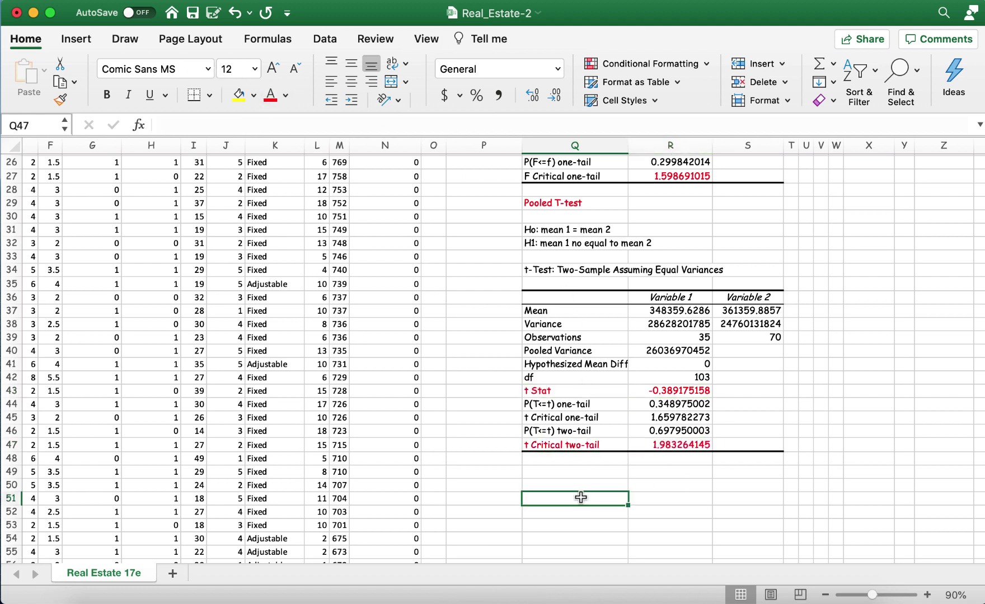
# Enter 'Fail to reject the null' below the t-test table in Q49
pyautogui.click(582, 471)
pyautogui.write('Fai')
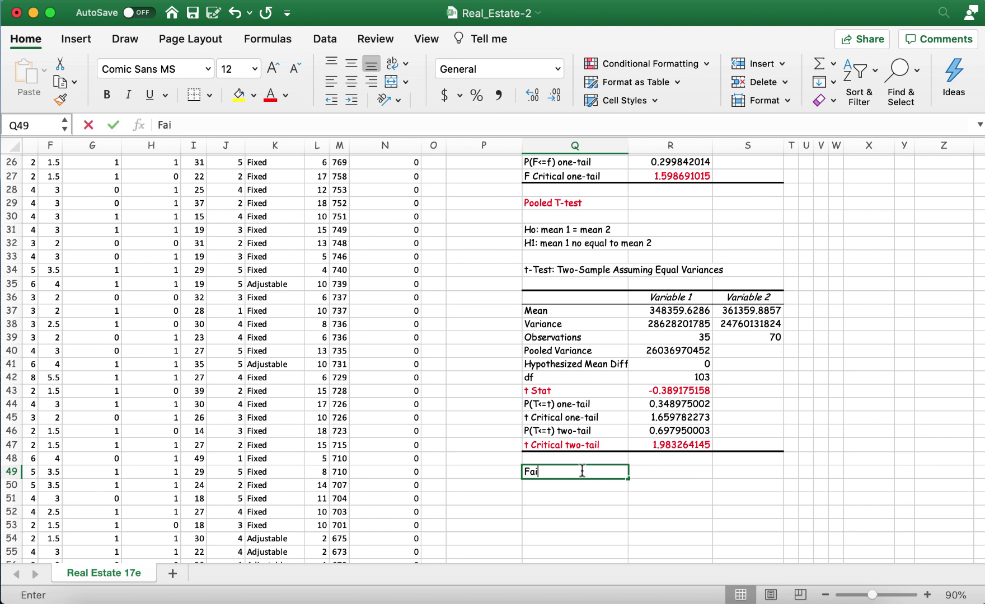
pyautogui.write('l to reject the null,')
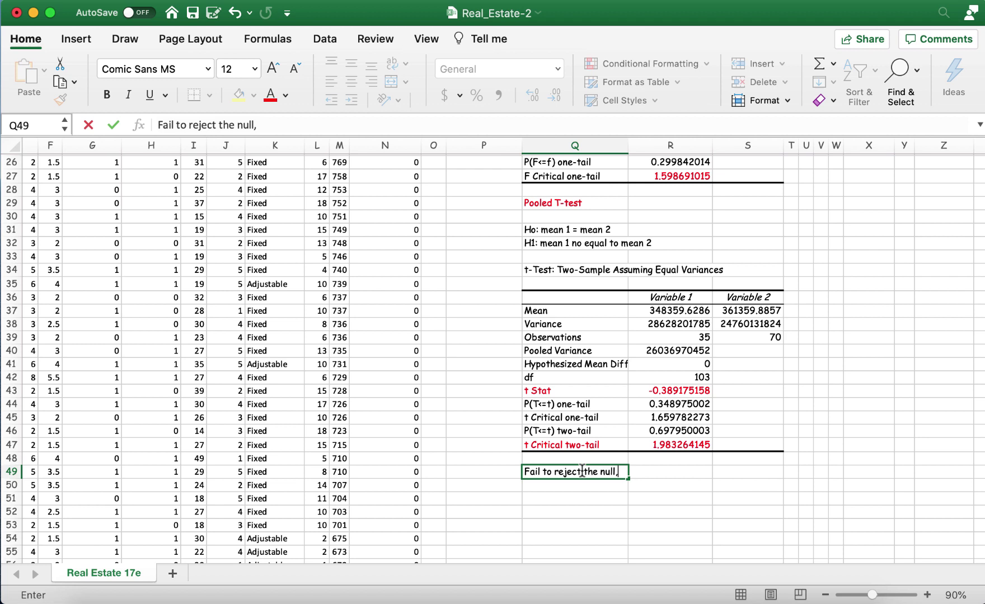
pyautogui.press('Return')
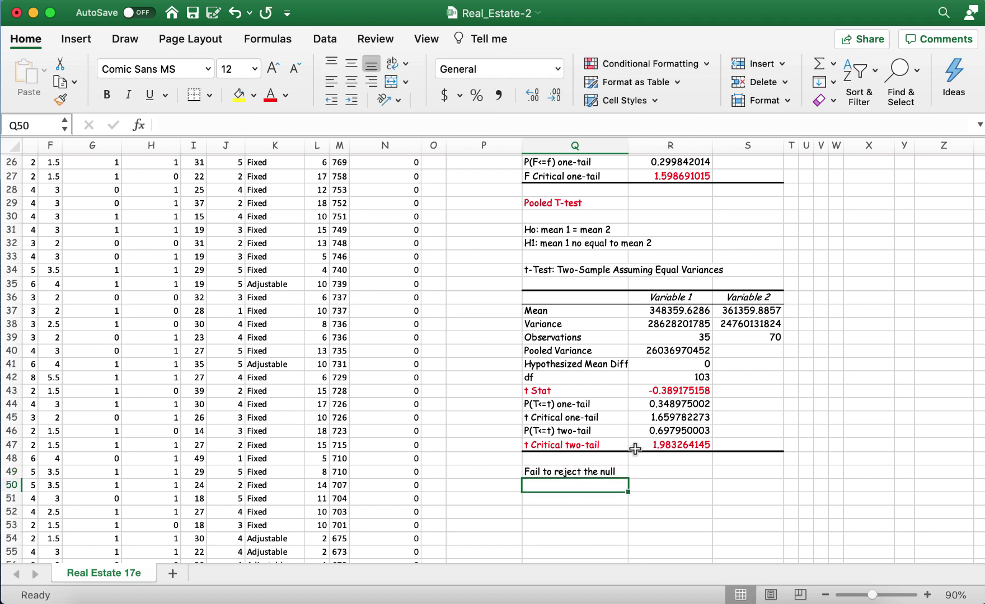
# Highlight the P(T<=t) two-tail row (0.698) with red text on yellow fill
pyautogui.moveTo(568, 428); pyautogui.dragTo(677, 431)
pyautogui.click(271, 97)
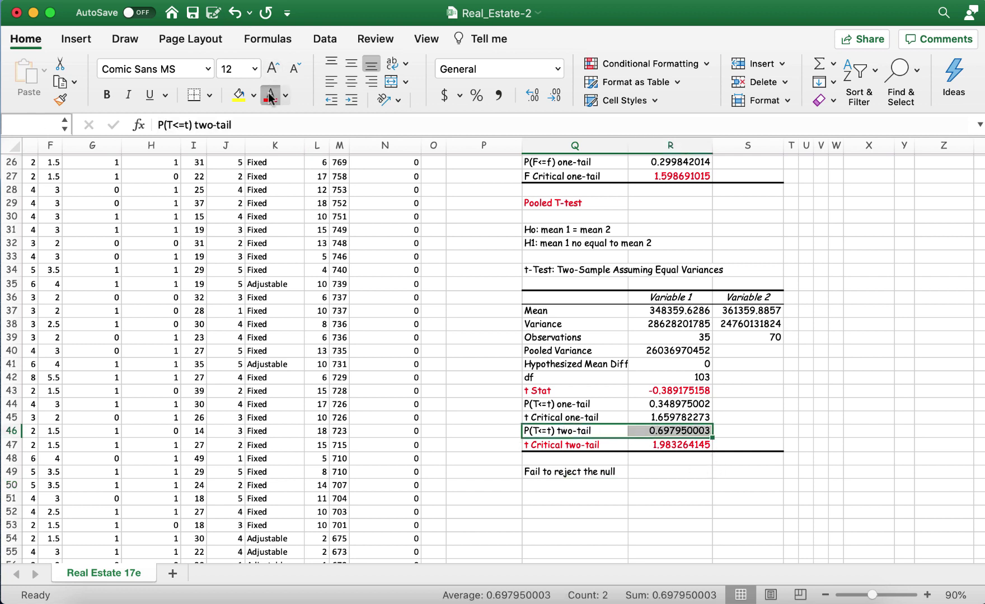
pyautogui.click(238, 95)
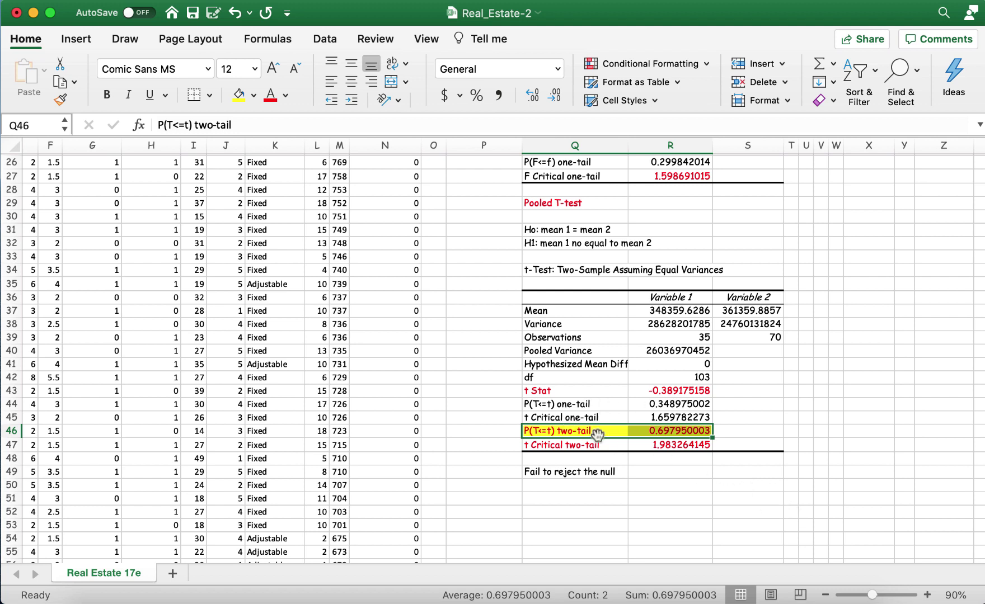
pyautogui.click(535, 496)
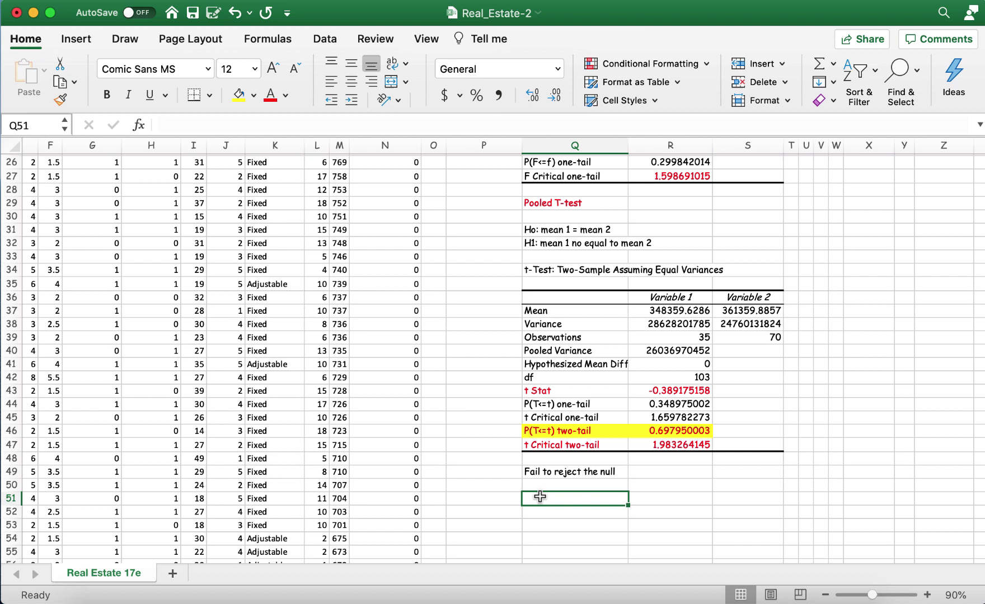
pyautogui.click(548, 486)
# Type in Q51: 'There is no difference in the selling price of homes that defaulted vs. homes that did not default.'
pyautogui.click(554, 499)
pyautogui.write('There is n')
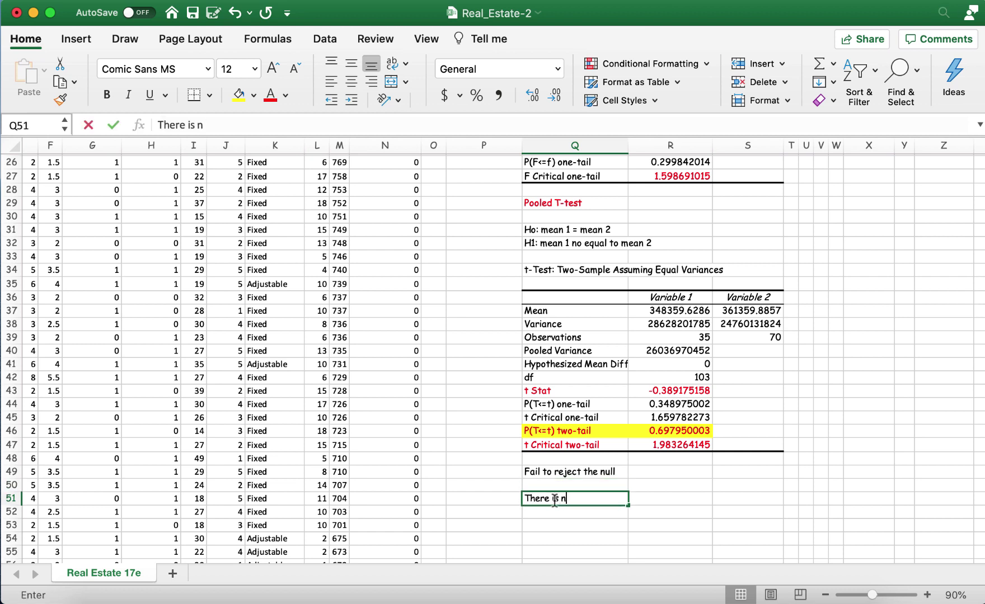
pyautogui.write('o difference in ')
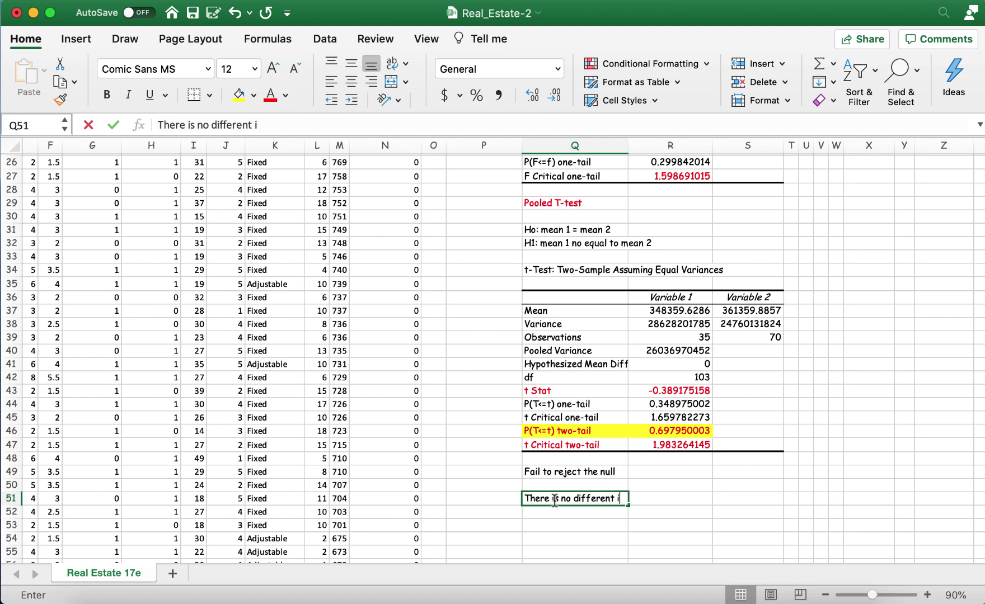
pyautogui.write('t')
pyautogui.press('BackSpace')
pyautogui.write('ce in the se')
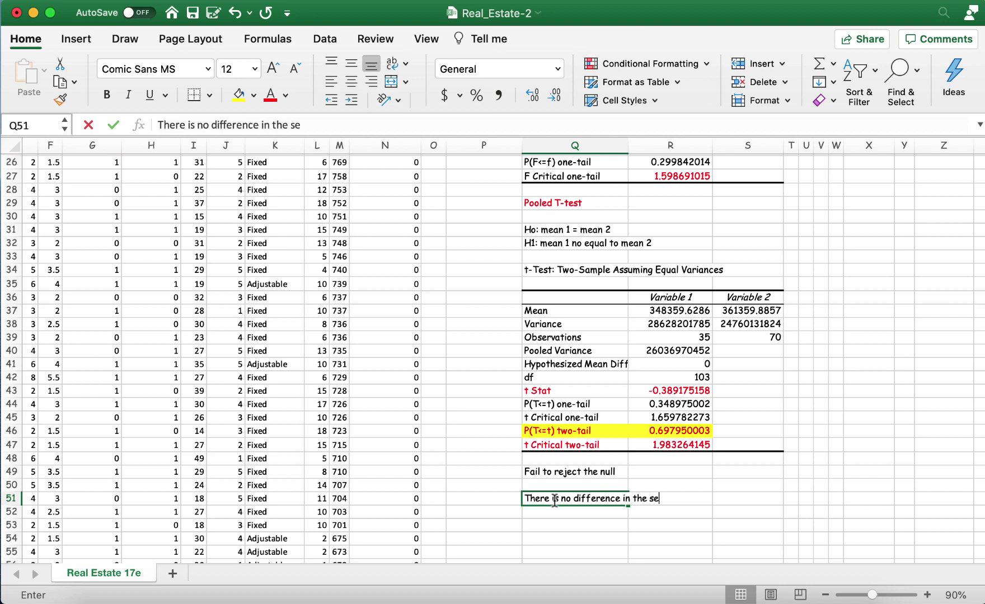
pyautogui.write('lling price of hi')
pyautogui.press('BackSpace')
pyautogui.write('o')
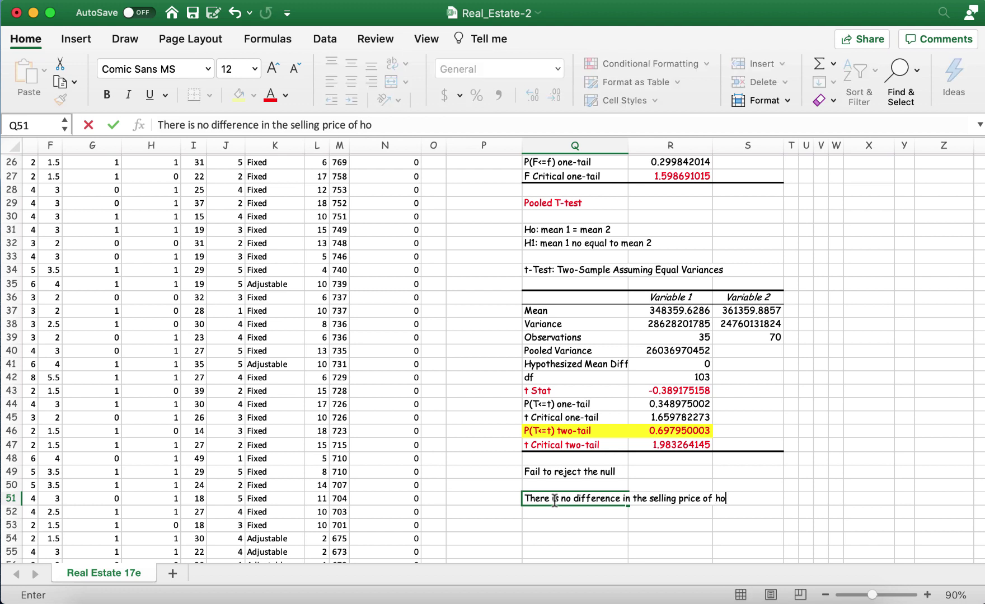
pyautogui.write('mes that defualted')
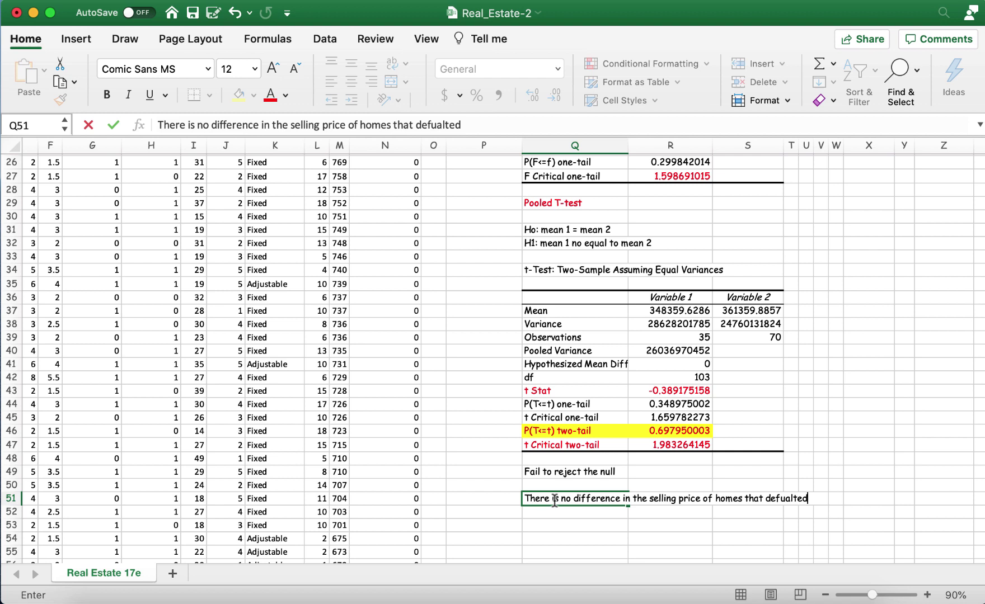
pyautogui.press('BackSpace')
pyautogui.press('BackSpace')
pyautogui.press('BackSpace')
pyautogui.press('BackSpace')
pyautogui.press('BackSpace')
pyautogui.press('BackSpace')
pyautogui.write('aulted vs. homes that ')
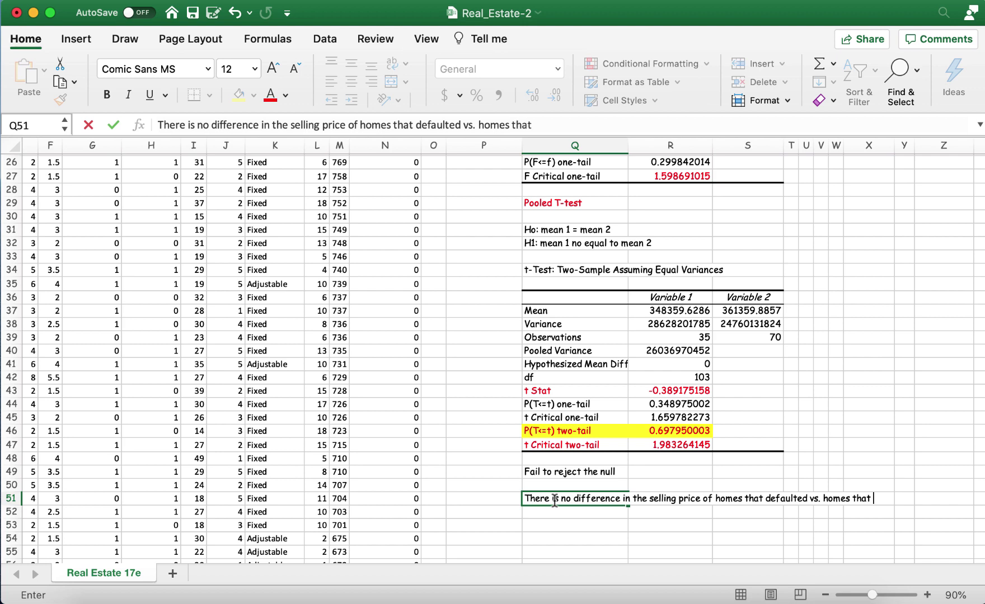
pyautogui.write('did not defa')
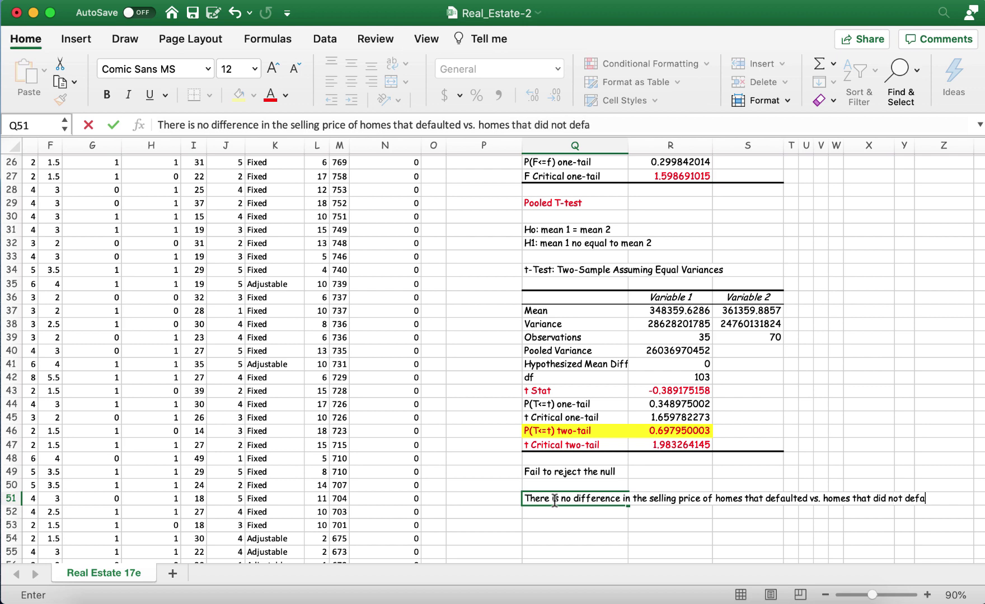
pyautogui.write('ult.')
pyautogui.scroll(1, 300, 246)
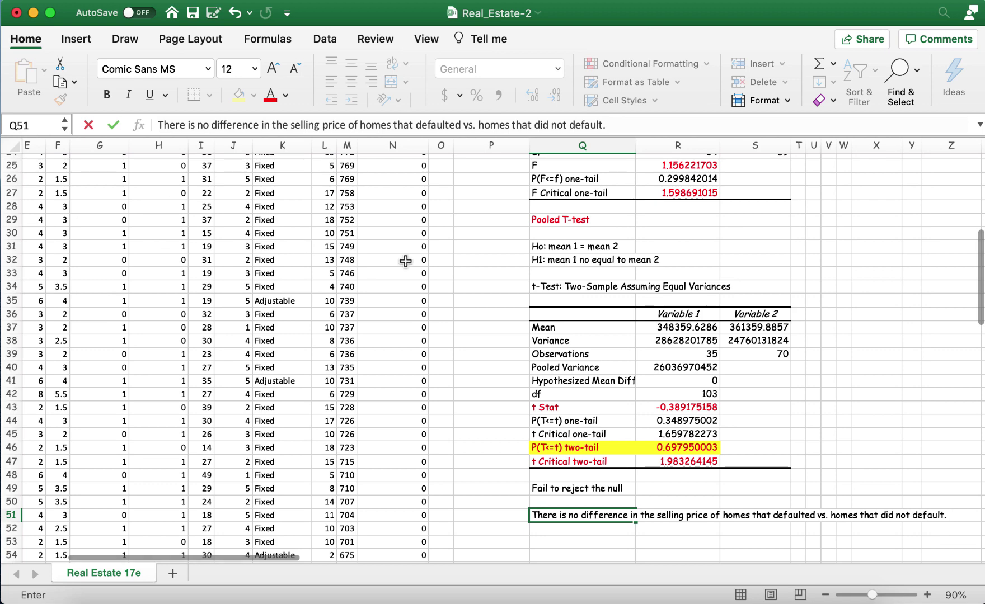
pyautogui.scroll(4, 643, 414)
pyautogui.hscroll(3, 643, 414)
pyautogui.scroll(2, 670, 383)
pyautogui.hscroll(1, 670, 383)
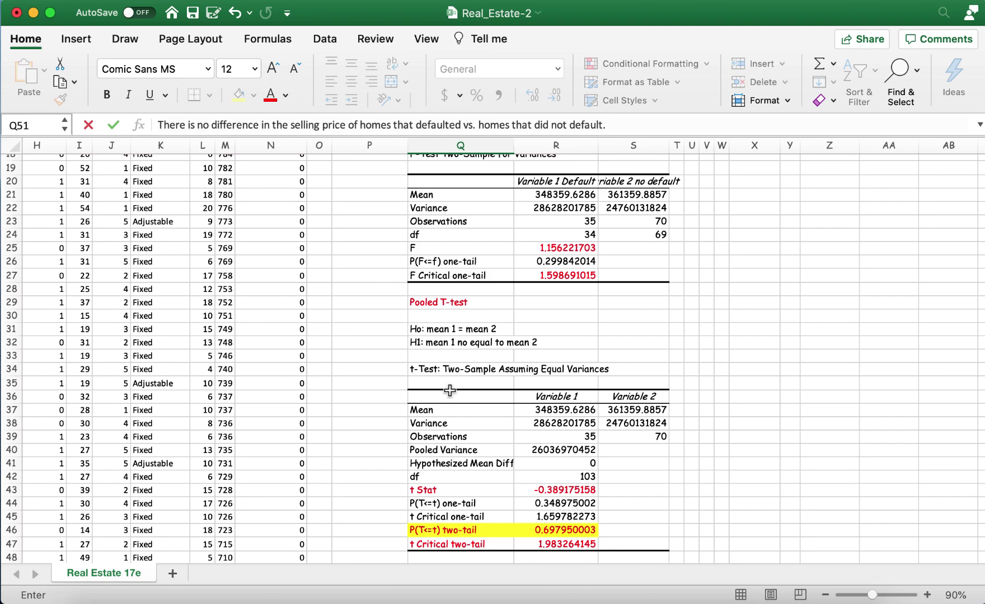
pyautogui.scroll(6, 453, 305)
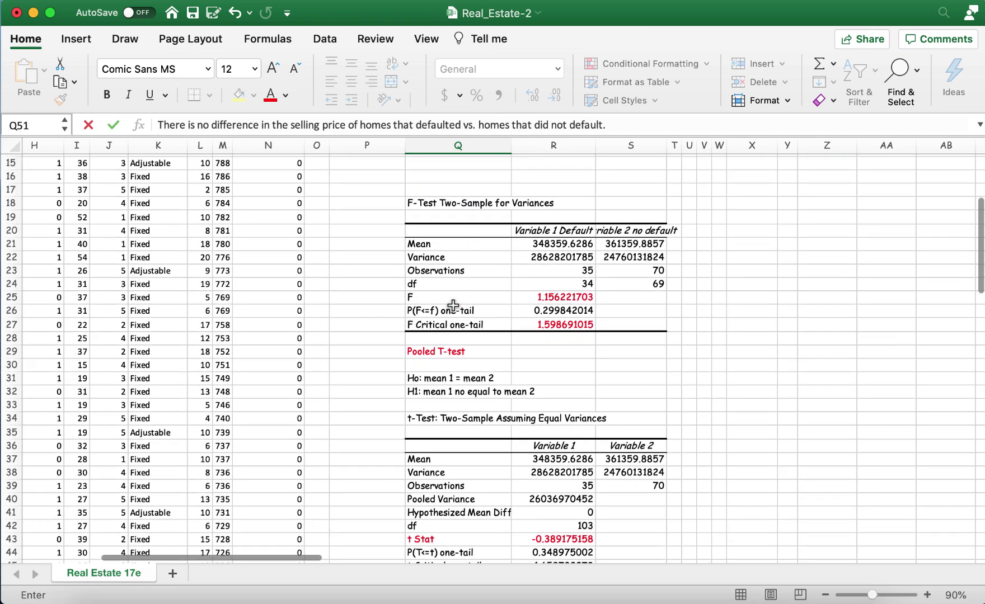
pyautogui.scroll(-8, 454, 305)
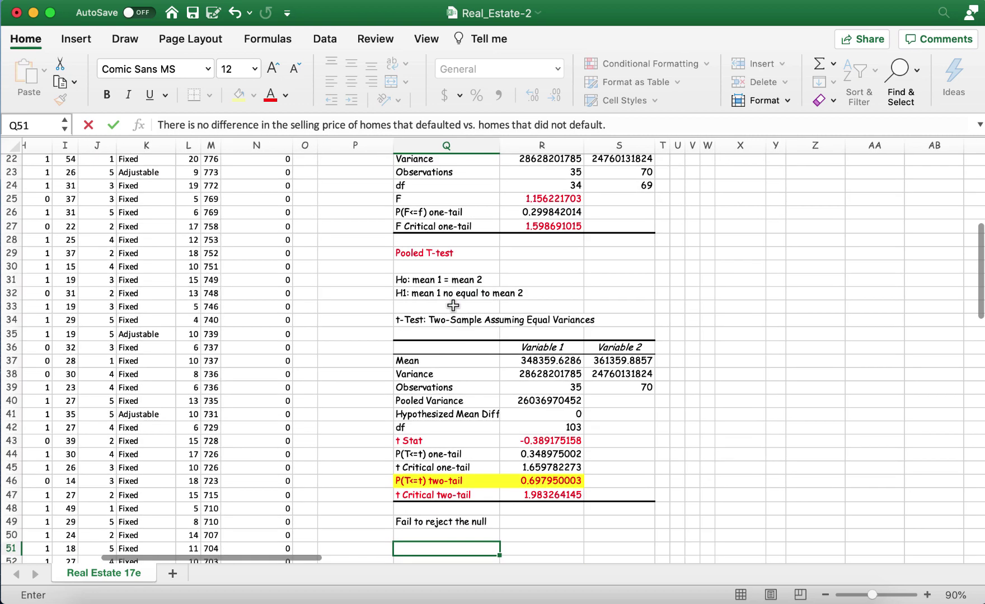
pyautogui.scroll(5, 439, 305)
pyautogui.hscroll(-1, 438, 305)
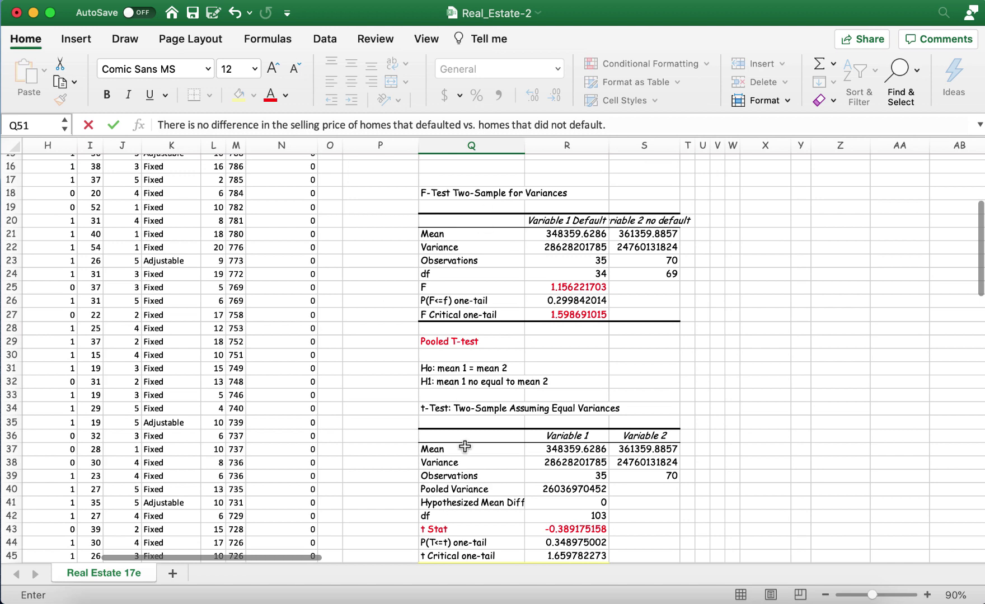
pyautogui.scroll(7, 463, 447)
pyautogui.hscroll(-1, 463, 446)
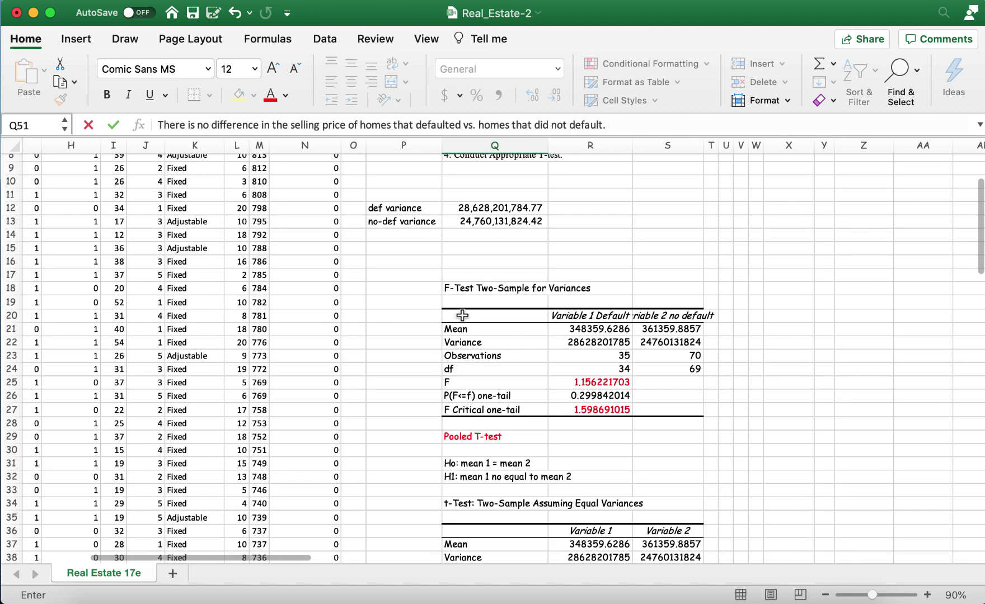
pyautogui.scroll(-9, 463, 446)
pyautogui.hscroll(1, 463, 446)
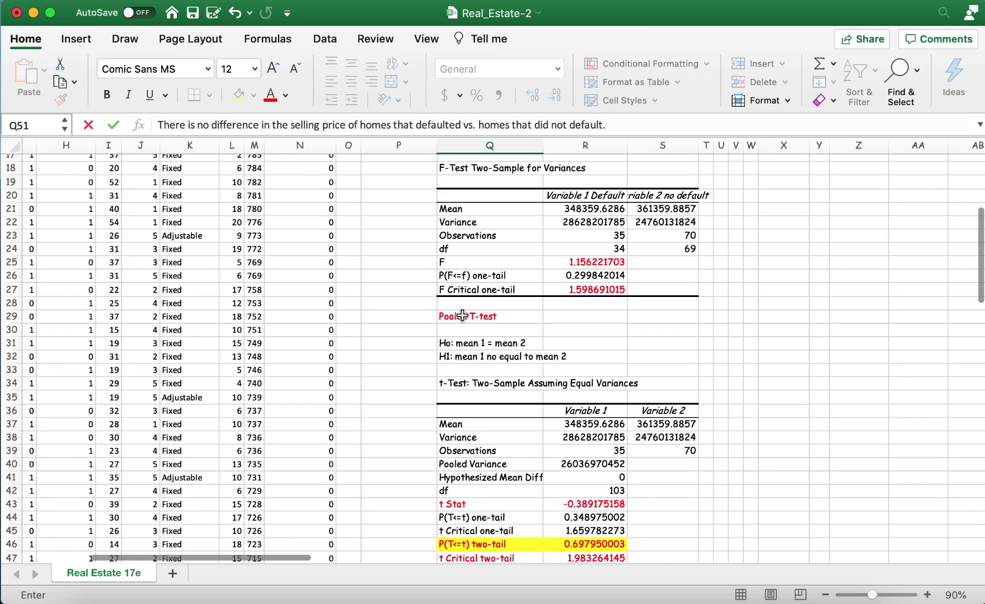
pyautogui.scroll(-7, 386, 383)
pyautogui.hscroll(-1, 390, 383)
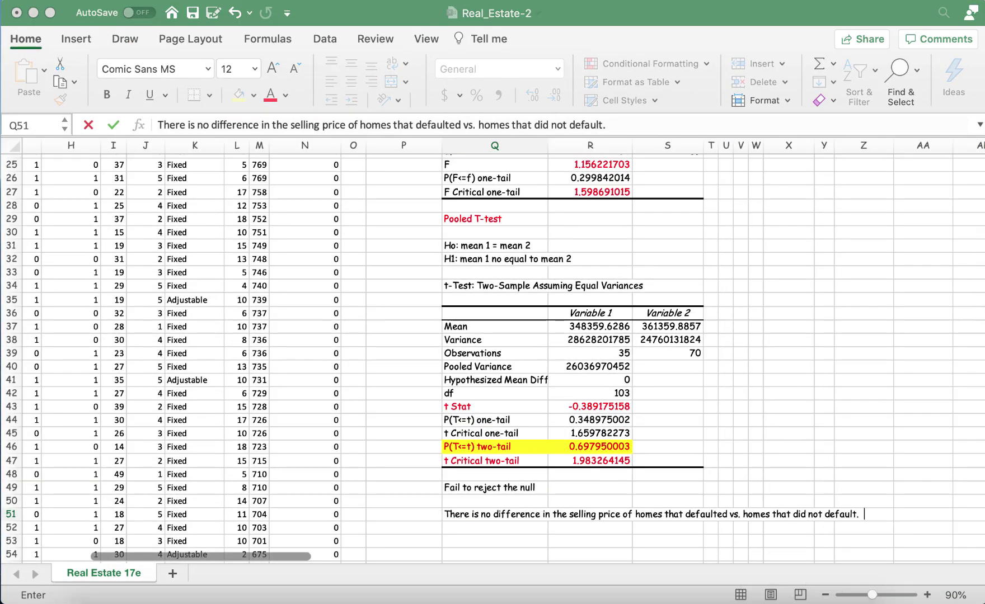
pyautogui.click(489, 281)
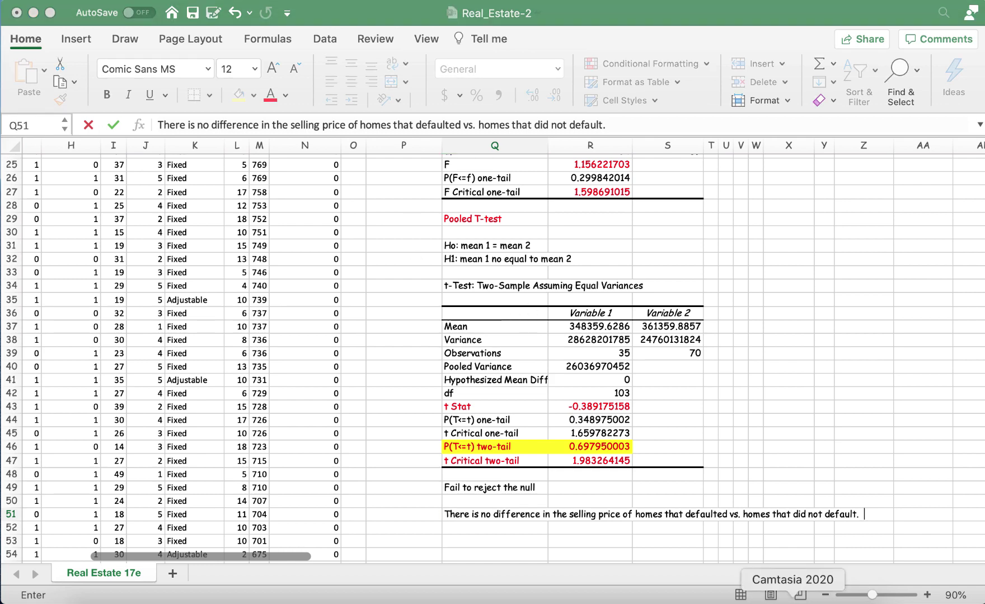
pyautogui.rightClick(792, 595)
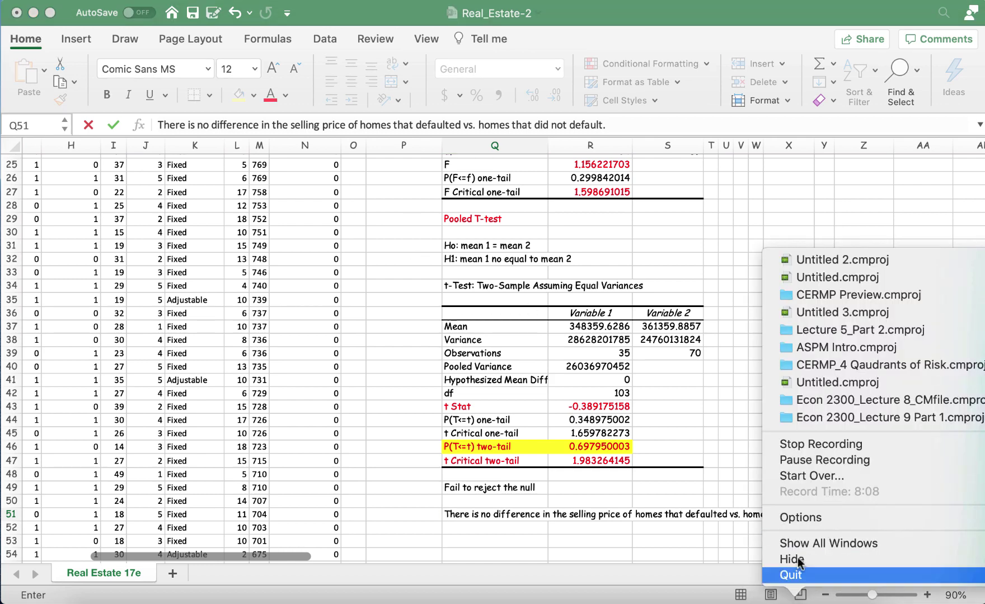